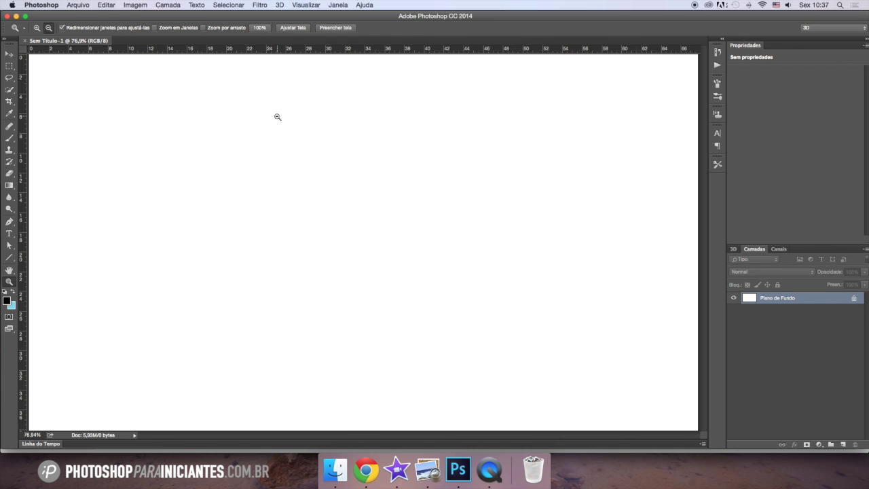
# Step: Place MELANCIA.png from the FRUTAS DE AGUA folder into the document and enlarge it to about 133%, near the canvas centre
pyautogui.click(335, 468)
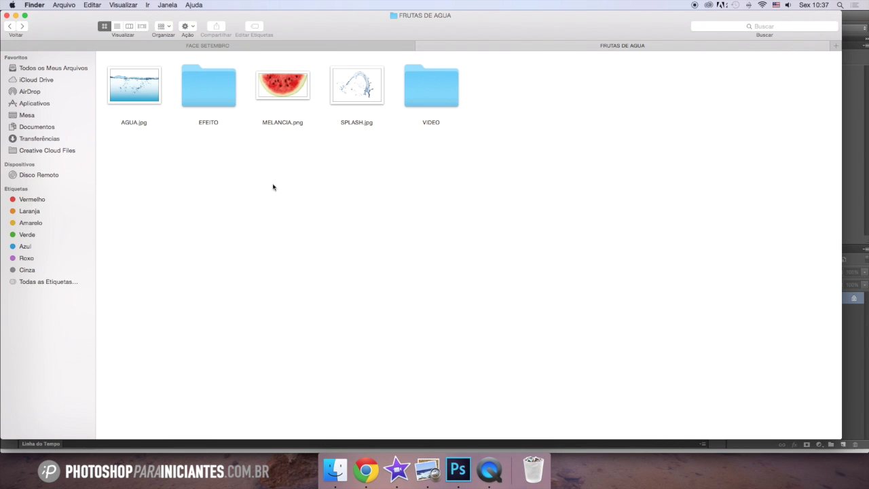
pyautogui.moveTo(281, 84); pyautogui.dragTo(332, 286)
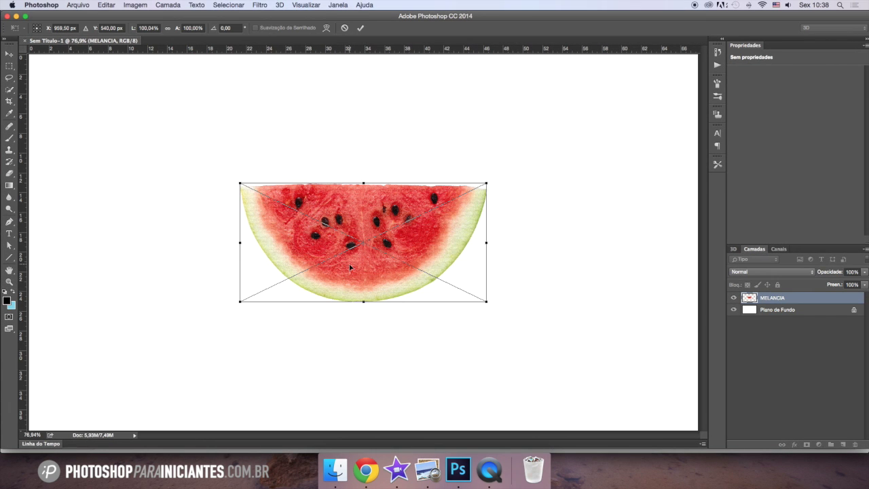
pyautogui.moveTo(489, 182); pyautogui.dragTo(546, 154)
pyautogui.moveTo(473, 194); pyautogui.dragTo(428, 203)
pyautogui.moveTo(503, 161)
pyautogui.mouseDown()
pyautogui.moveTo(523, 142)
pyautogui.moveTo(519, 158)
pyautogui.mouseUp()
pyautogui.moveTo(470, 186); pyautogui.dragTo(473, 193)
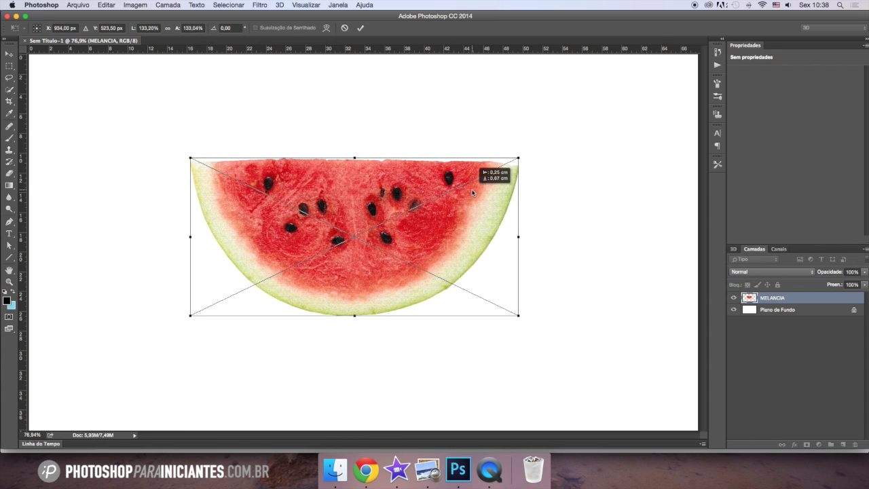
pyautogui.click(361, 28)
pyautogui.press('z')
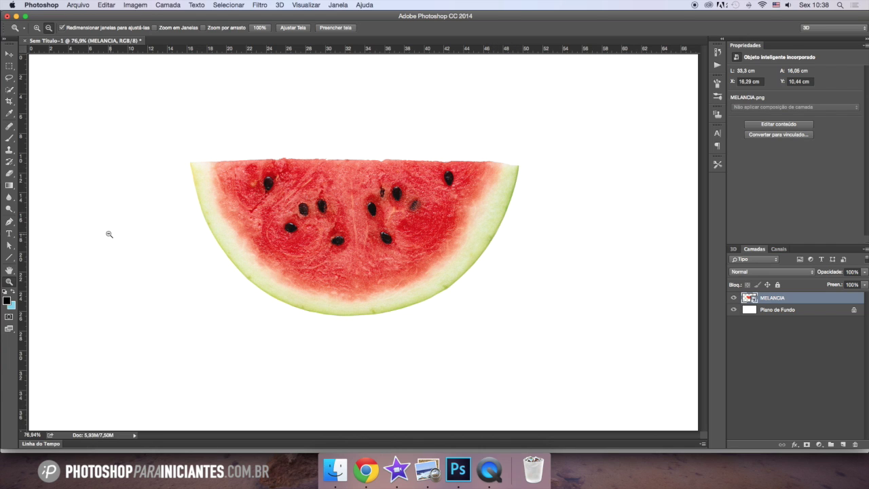
# Step: Start a Pen tool path at the flesh's upper-left corner and run its first segment to the bottom centre of the rind's inner edge
pyautogui.click(12, 223)
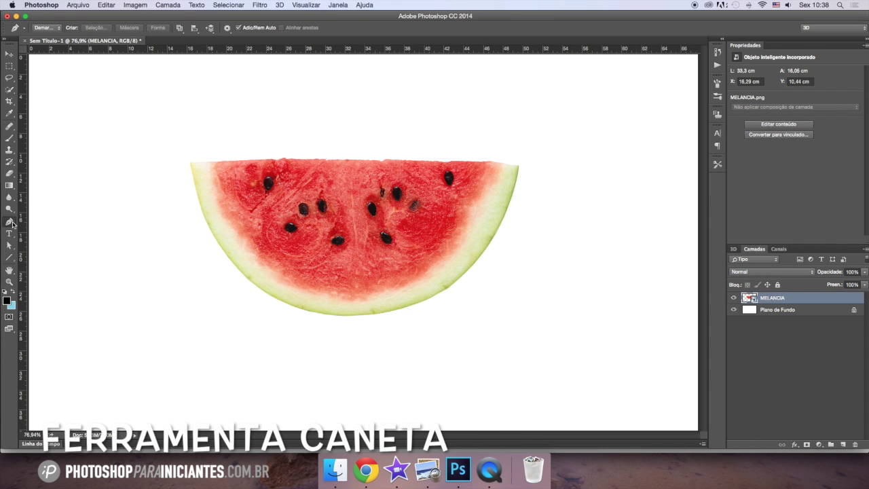
pyautogui.click(47, 28)
pyautogui.click(55, 29)
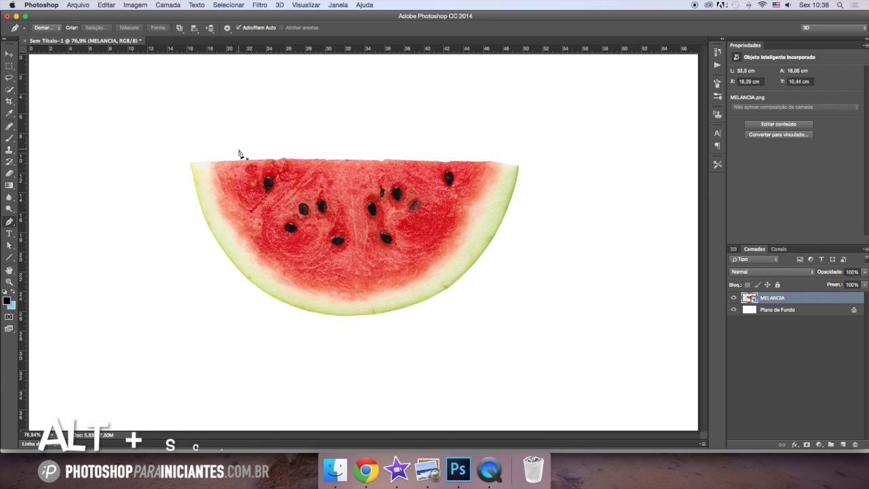
pyautogui.keyDown('alt'); pyautogui.scroll(5, 239, 154); pyautogui.keyUp('alt')
pyautogui.scroll(-3, 240, 154)
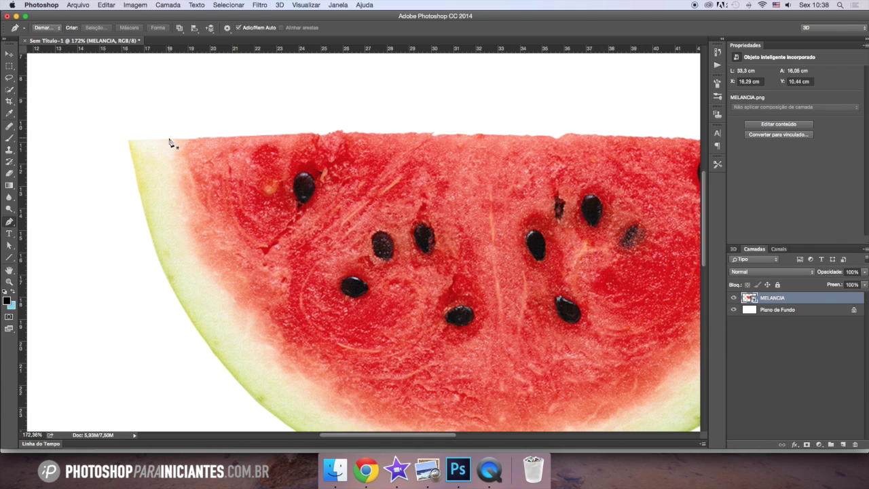
pyautogui.click(163, 141)
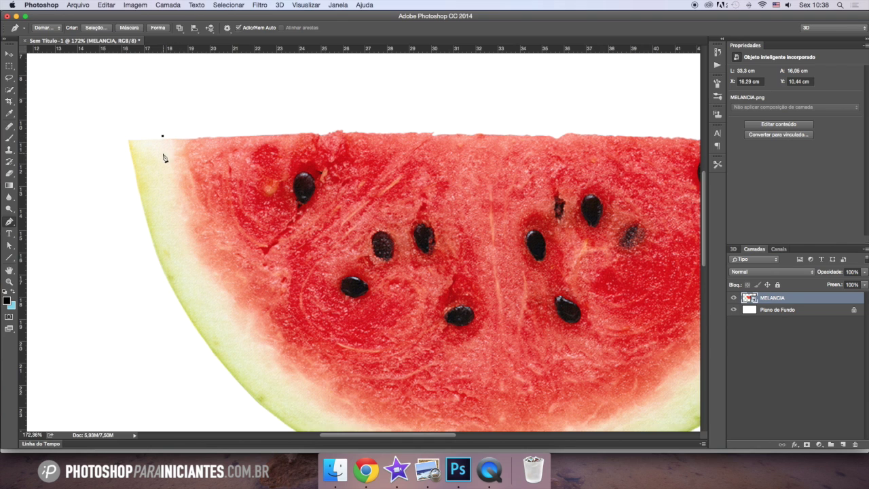
pyautogui.scroll(-5, 190, 226)
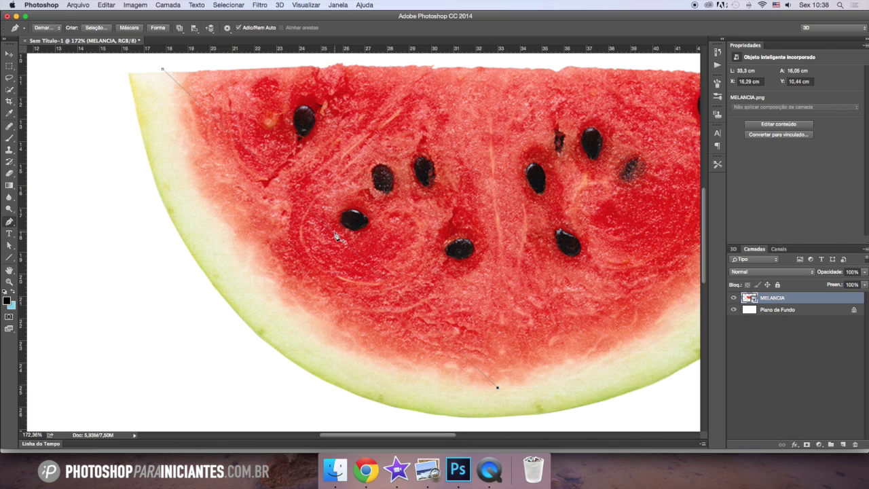
# Step: Bend the path's first segment with a midpoint anchor and its handles so it follows the left inner edge of the rind
pyautogui.press('ctrl')
pyautogui.moveTo(335, 234); pyautogui.dragTo(262, 290)
pyautogui.moveTo(343, 365); pyautogui.dragTo(350, 383)
pyautogui.moveTo(261, 292); pyautogui.dragTo(265, 302)
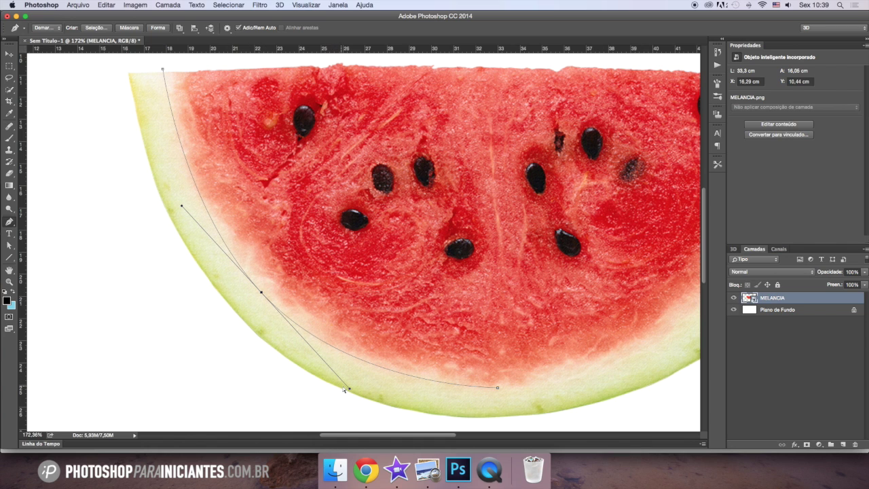
pyautogui.moveTo(350, 391); pyautogui.dragTo(358, 389)
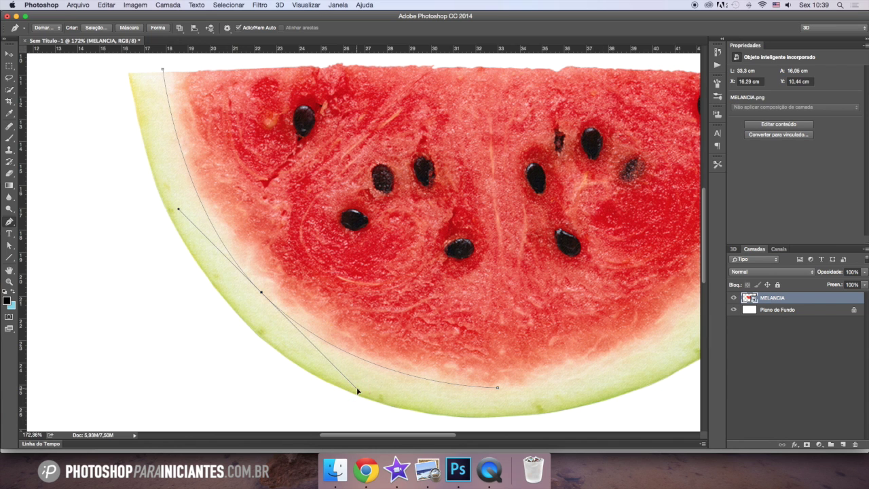
# Step: Extend the path to the flesh's upper-right corner and curve that segment along the right inner edge of the rind
pyautogui.hscroll(10, 455, 372)
pyautogui.scroll(4, 556, 267)
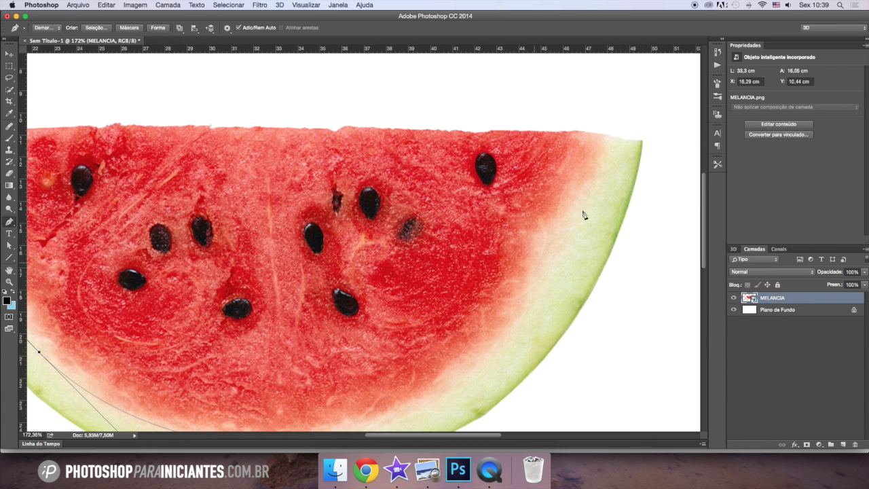
pyautogui.click(610, 138)
pyautogui.click(463, 274)
pyautogui.moveTo(463, 274); pyautogui.dragTo(491, 355)
pyautogui.scroll(-5, 492, 360)
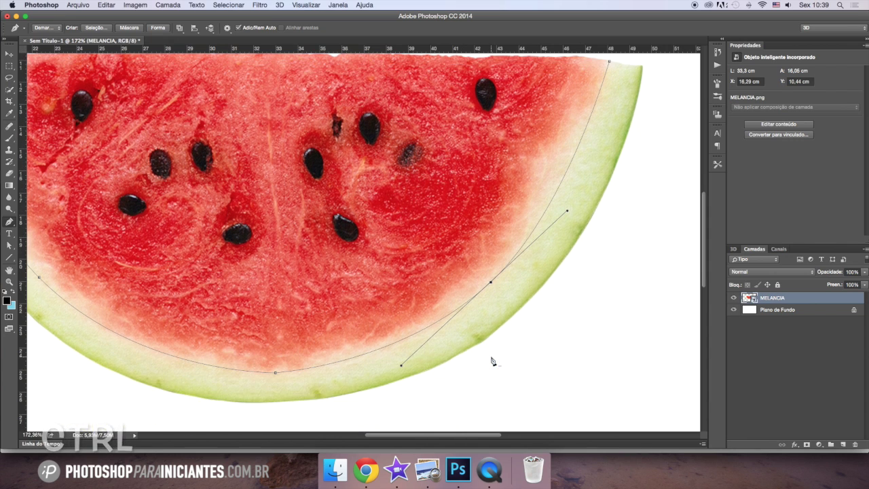
pyautogui.moveTo(401, 368); pyautogui.dragTo(402, 379)
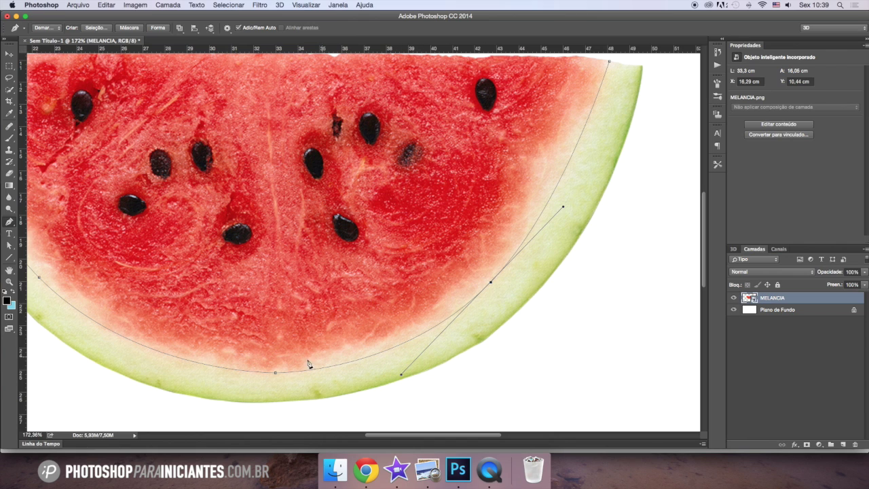
pyautogui.click(272, 373)
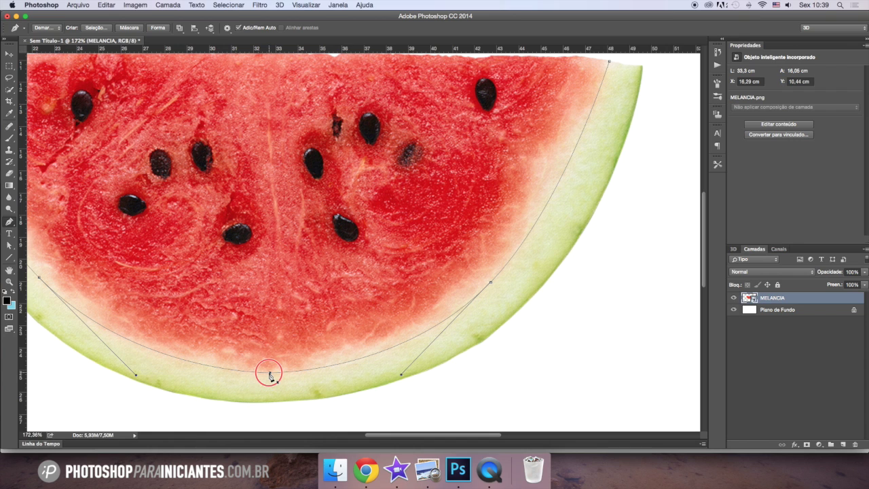
# Step: Close the path above the slice's flat edge and convert it to a new anti-aliased selection with a 0,1 pixel feather radius
pyautogui.scroll(-3, 315, 362)
pyautogui.click(391, 165)
pyautogui.click(108, 165)
pyautogui.click(94, 179)
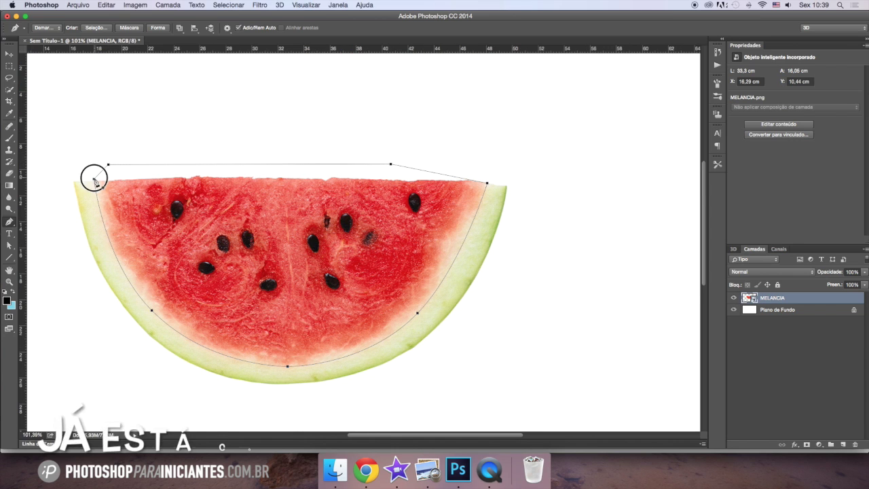
pyautogui.rightClick(216, 210)
pyautogui.click(245, 243)
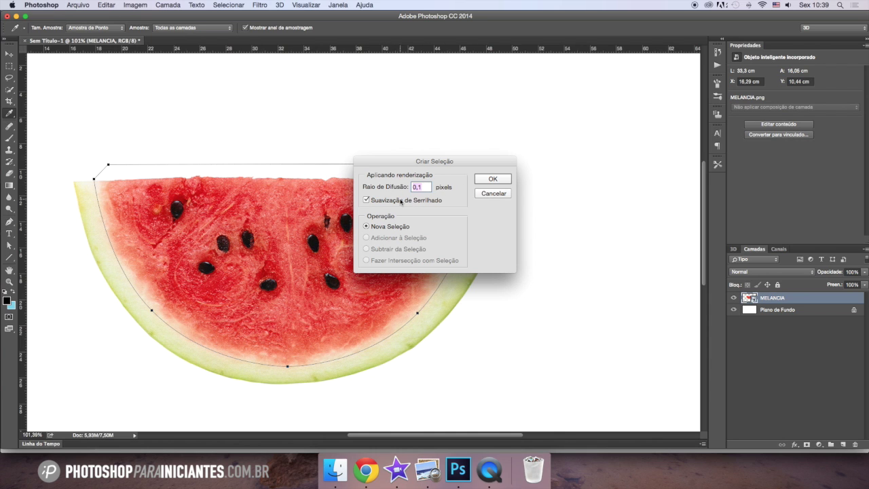
pyautogui.click(485, 182)
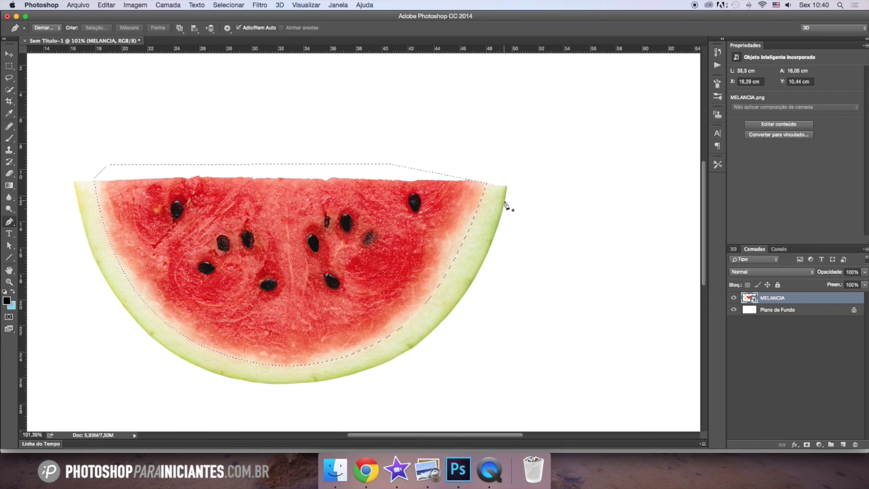
# Step: Rasterize the MELANCIA layer and delete the selected red flesh, leaving only the rind with nothing selected
pyautogui.rightClick(778, 299)
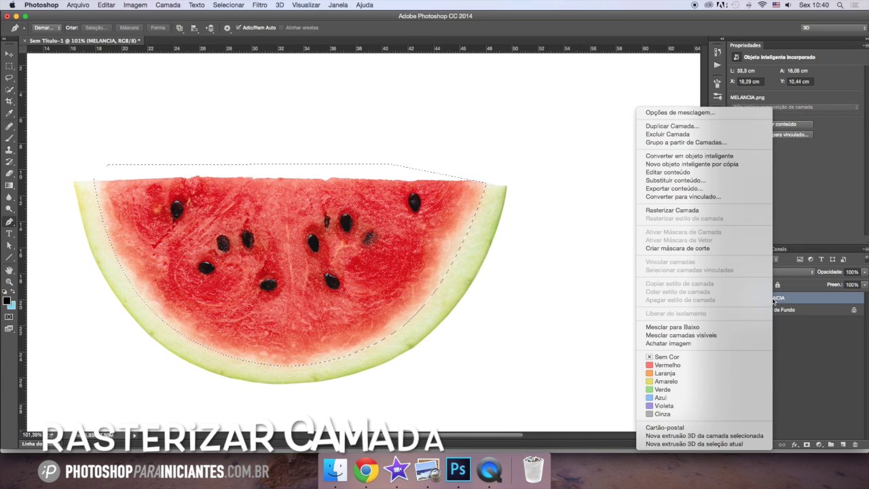
pyautogui.click(781, 300)
pyautogui.rightClick(782, 301)
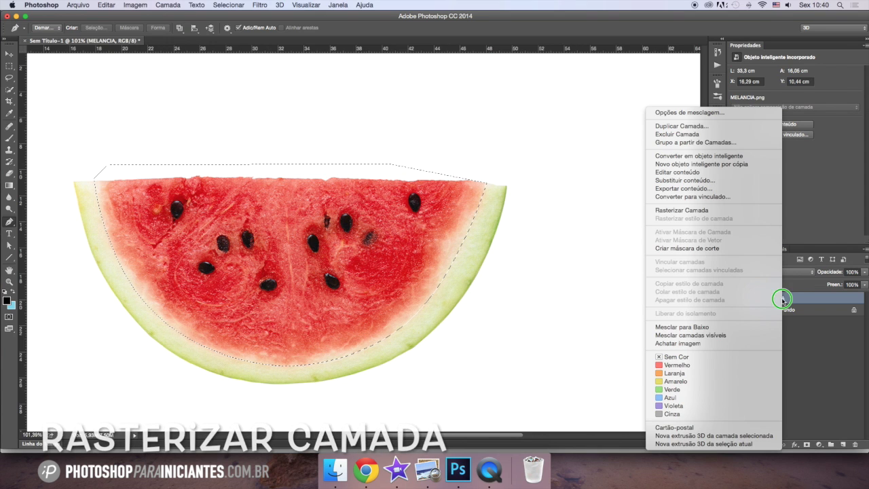
pyautogui.click(705, 211)
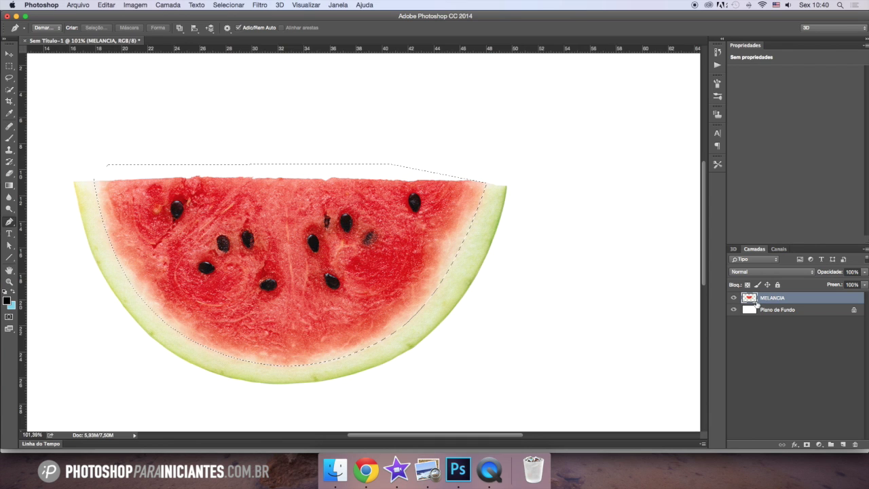
pyautogui.press('Delete')
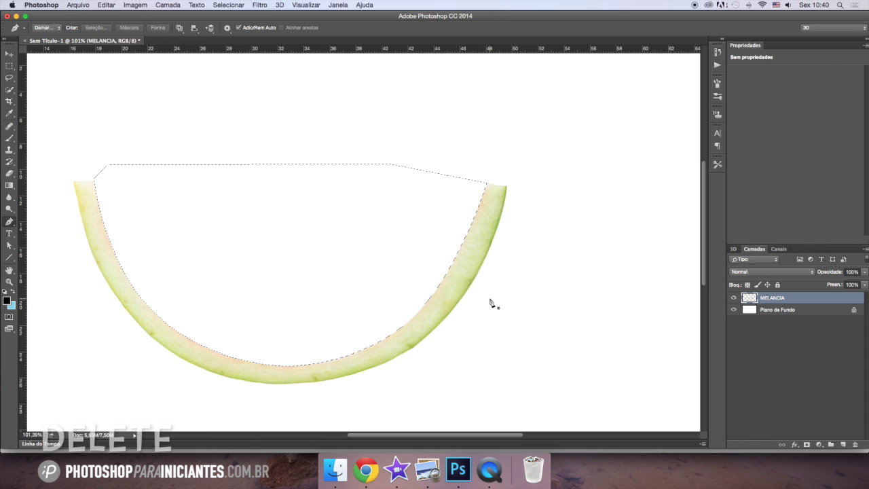
pyautogui.hotkey('ctrl', 'd')
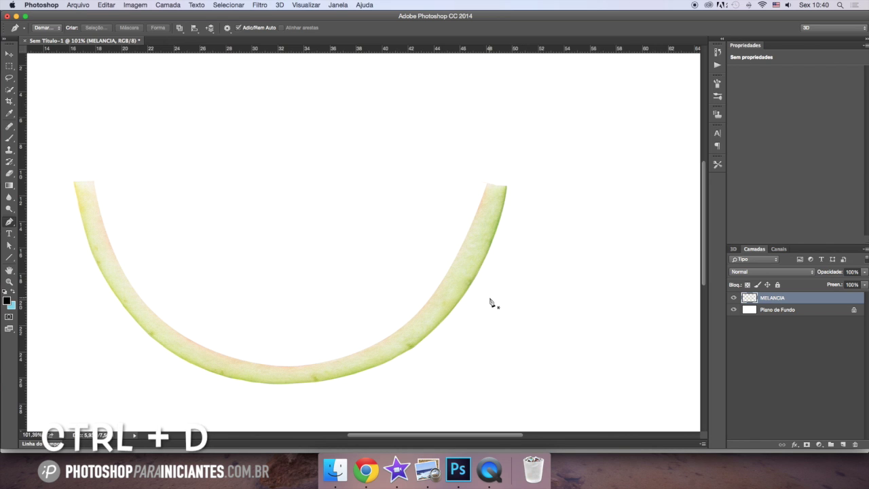
# Step: Place AGUA.jpg from the FRUTAS DE AGUA folder into the document above the rind layer
pyautogui.press('z')
pyautogui.keyDown('alt'); pyautogui.click(134, 254); pyautogui.keyUp('alt')
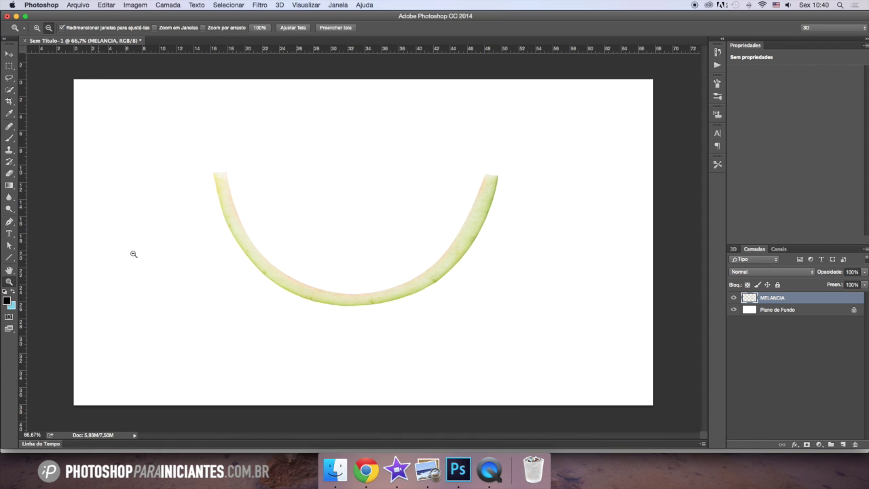
pyautogui.click(285, 30)
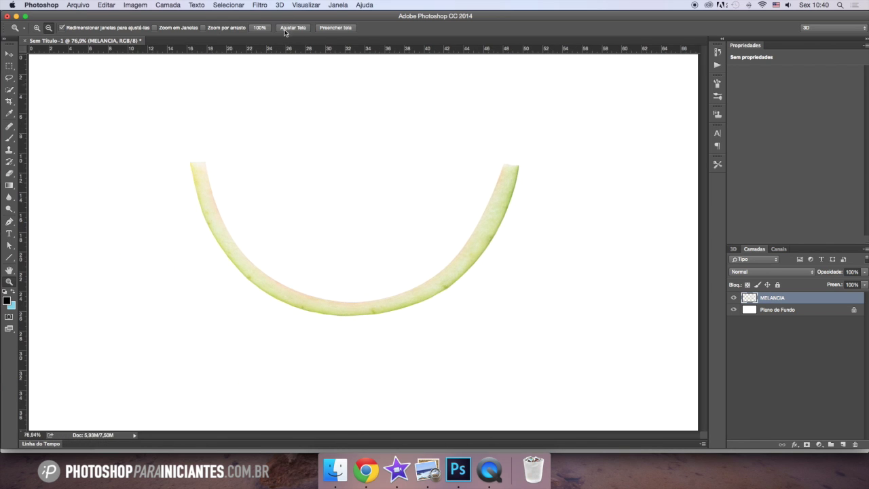
pyautogui.click(334, 465)
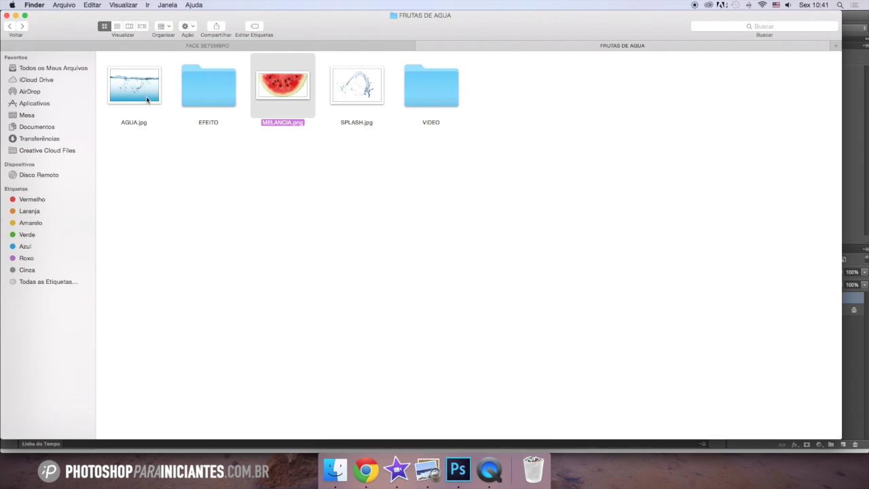
pyautogui.moveTo(143, 96); pyautogui.dragTo(403, 317)
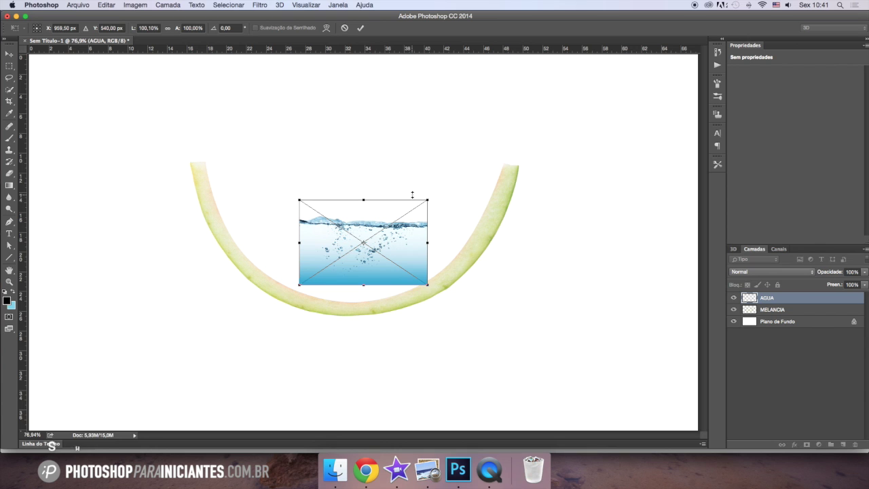
# Step: Enlarge the placed water image to about 250% and position it so its waterline meets the open ends of the rind
pyautogui.moveTo(428, 200); pyautogui.dragTo(523, 133)
pyautogui.moveTo(471, 186); pyautogui.dragTo(367, 174)
pyautogui.moveTo(417, 121); pyautogui.dragTo(501, 64)
pyautogui.moveTo(450, 127); pyautogui.dragTo(461, 156)
pyautogui.moveTo(199, 298); pyautogui.dragTo(186, 309)
pyautogui.moveTo(264, 254); pyautogui.dragTo(273, 263)
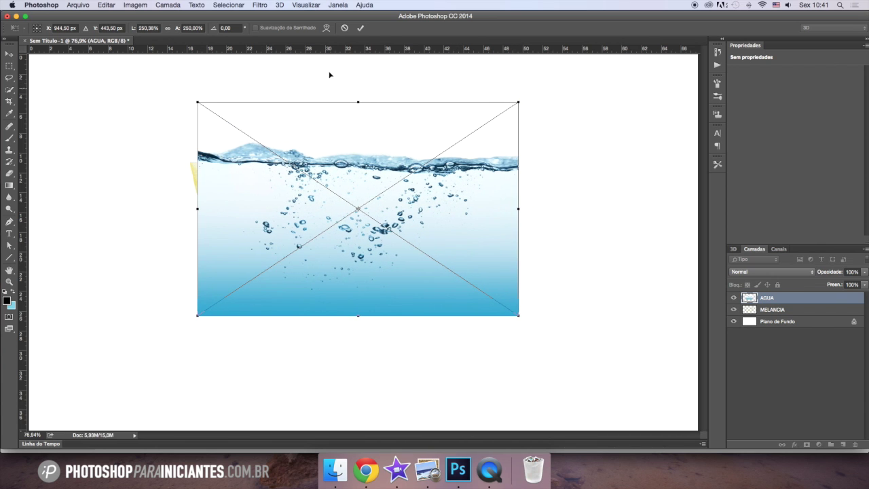
pyautogui.click(360, 28)
# Step: Lower the AGUA layer's opacity to 64% and rotate it by -0,89° to align the waterline with the rind's ends
pyautogui.click(865, 272)
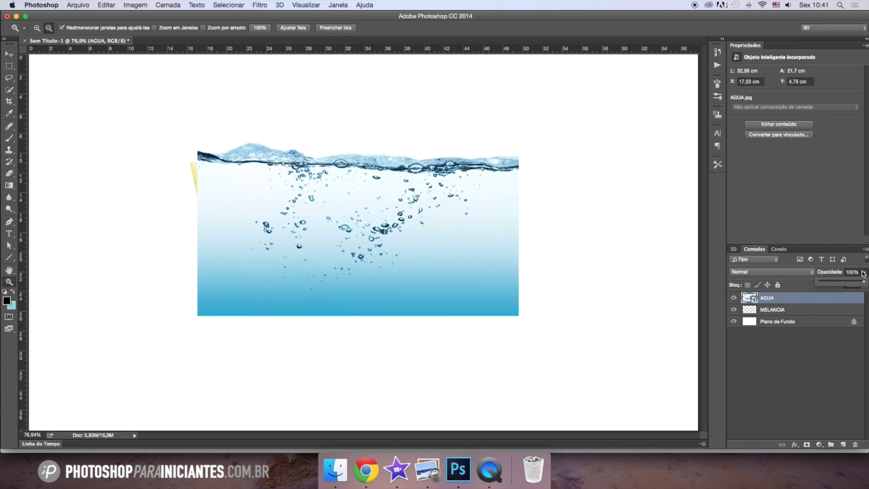
pyautogui.moveTo(858, 282); pyautogui.dragTo(848, 283)
pyautogui.click(9, 53)
pyautogui.moveTo(296, 175); pyautogui.dragTo(291, 175)
pyautogui.moveTo(529, 98); pyautogui.dragTo(528, 95)
pyautogui.moveTo(468, 166); pyautogui.dragTo(467, 163)
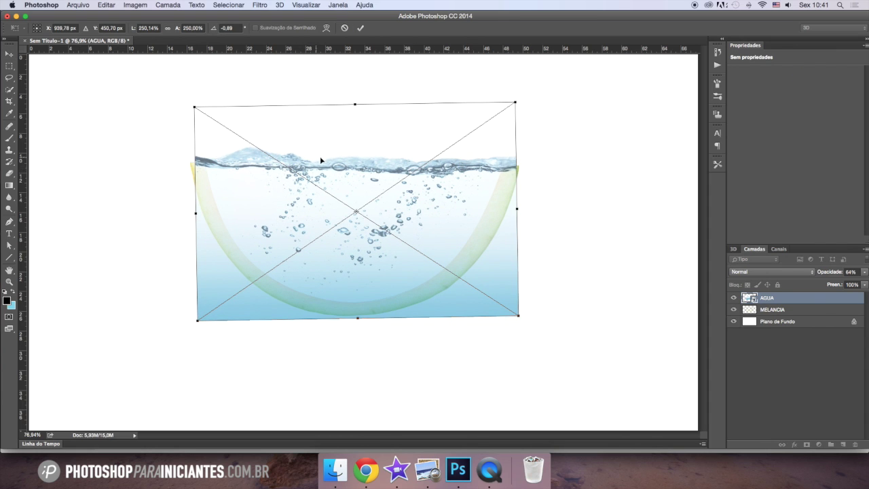
pyautogui.click(361, 28)
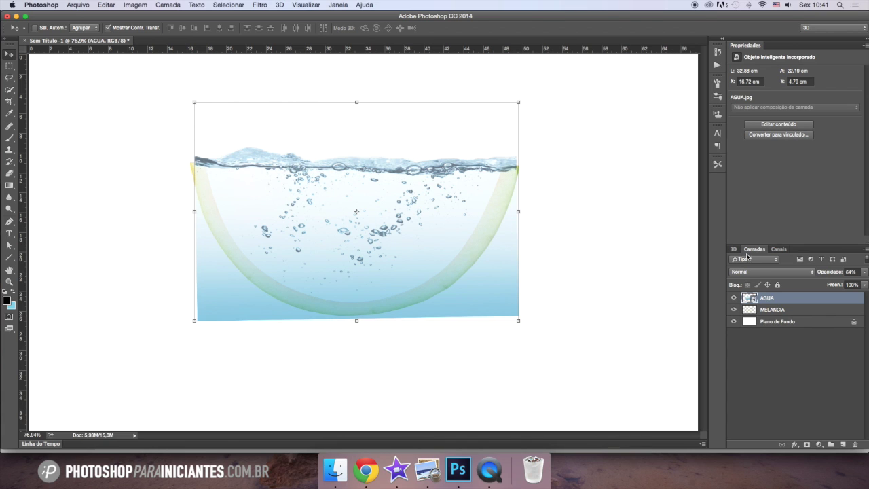
# Step: Rasterize the AGUA layer and erase the water lying outside the rind's outer curve
pyautogui.rightClick(793, 300)
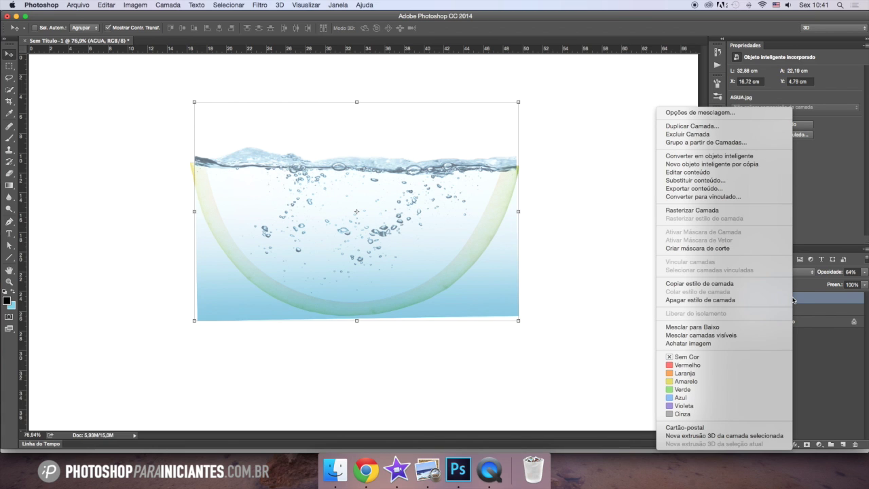
pyautogui.click(716, 210)
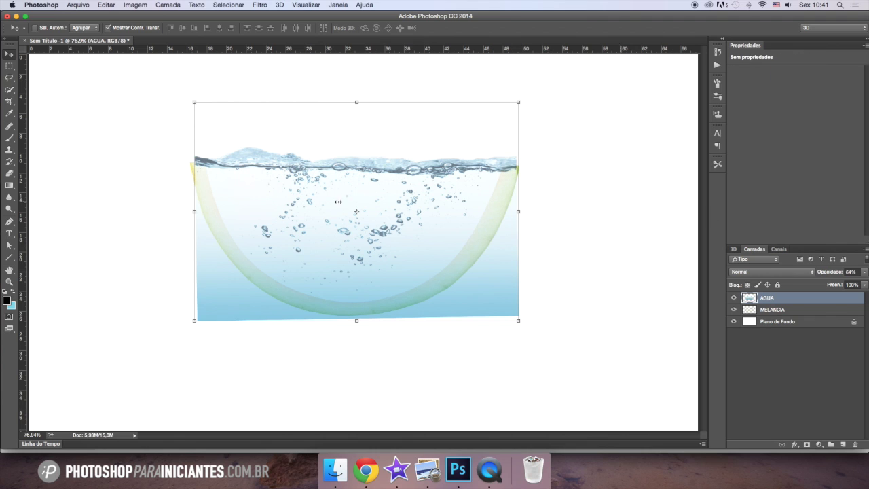
pyautogui.click(9, 173)
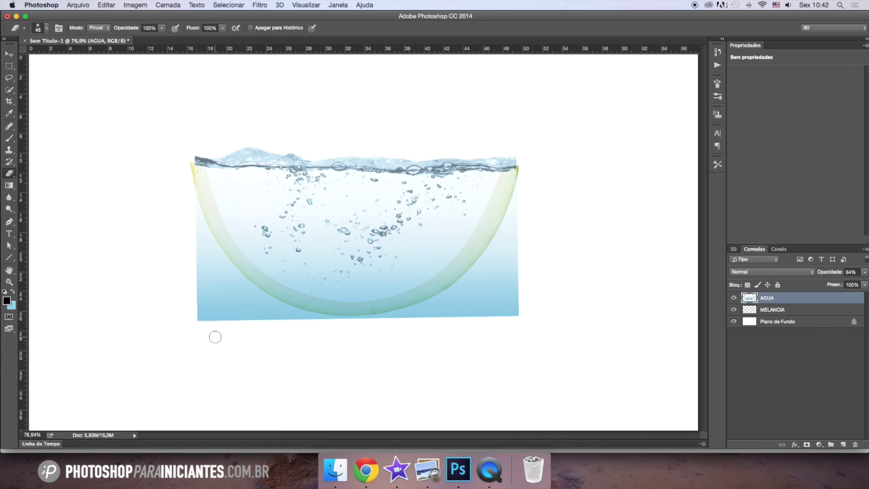
pyautogui.moveTo(214, 337)
pyautogui.mouseDown()
pyautogui.moveTo(187, 288)
pyautogui.moveTo(214, 312)
pyautogui.moveTo(222, 282)
pyautogui.moveTo(247, 318)
pyautogui.moveTo(194, 250)
pyautogui.moveTo(178, 193)
pyautogui.moveTo(212, 270)
pyautogui.moveTo(294, 322)
pyautogui.moveTo(496, 306)
pyautogui.moveTo(523, 176)
pyautogui.moveTo(474, 279)
pyautogui.moveTo(508, 315)
pyautogui.moveTo(535, 169)
pyautogui.mouseUp()
# Step: Enlarge the eraser to 90 px and soften the water's edges at both open ends of the rind
pyautogui.press(']')
pyautogui.press(']')
pyautogui.press(']')
pyautogui.press(']')
pyautogui.press(']')
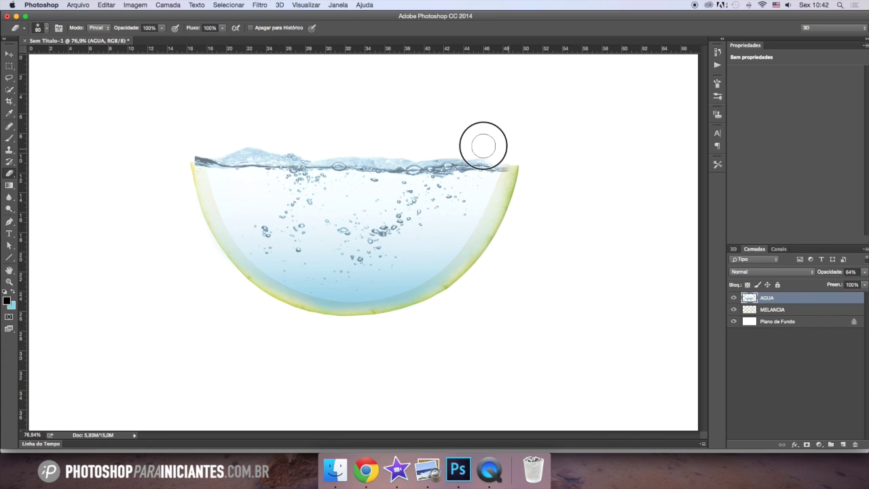
pyautogui.moveTo(181, 152); pyautogui.dragTo(206, 146)
pyautogui.moveTo(186, 194)
pyautogui.mouseDown()
pyautogui.moveTo(184, 149)
pyautogui.moveTo(314, 134)
pyautogui.moveTo(211, 139)
pyautogui.mouseUp()
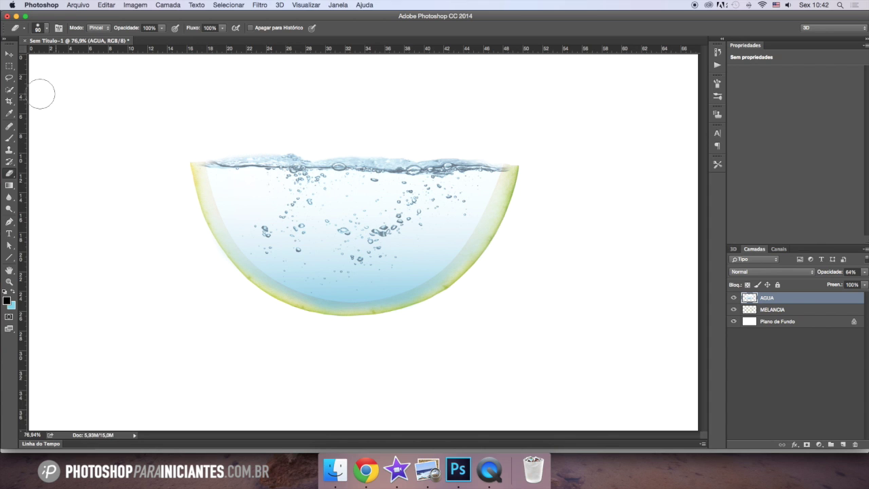
# Step: Move the AGUA layer below the MELANCIA layer so the rind covers the water's edge
pyautogui.click(9, 54)
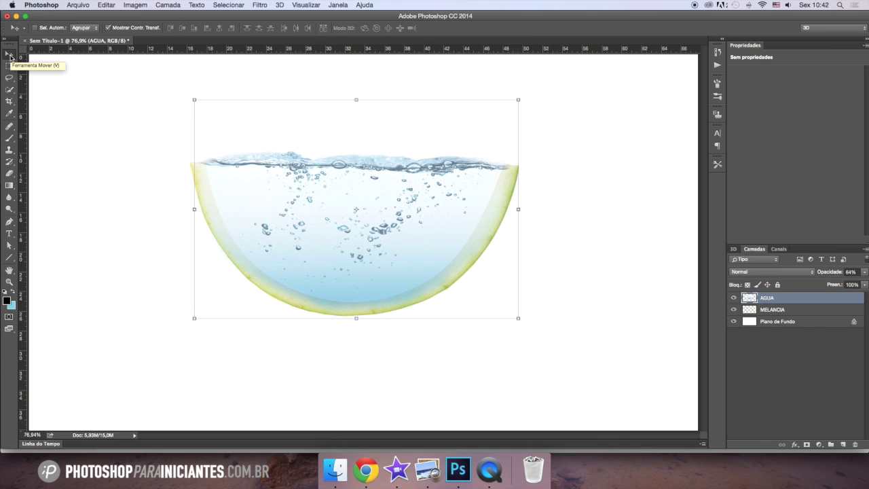
pyautogui.click(10, 173)
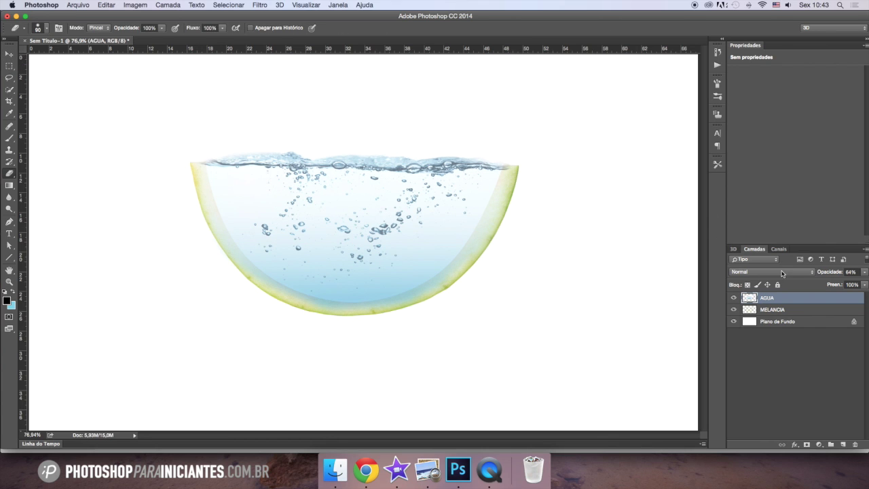
pyautogui.moveTo(775, 298)
pyautogui.mouseDown()
pyautogui.moveTo(794, 307)
pyautogui.moveTo(793, 317)
pyautogui.mouseUp()
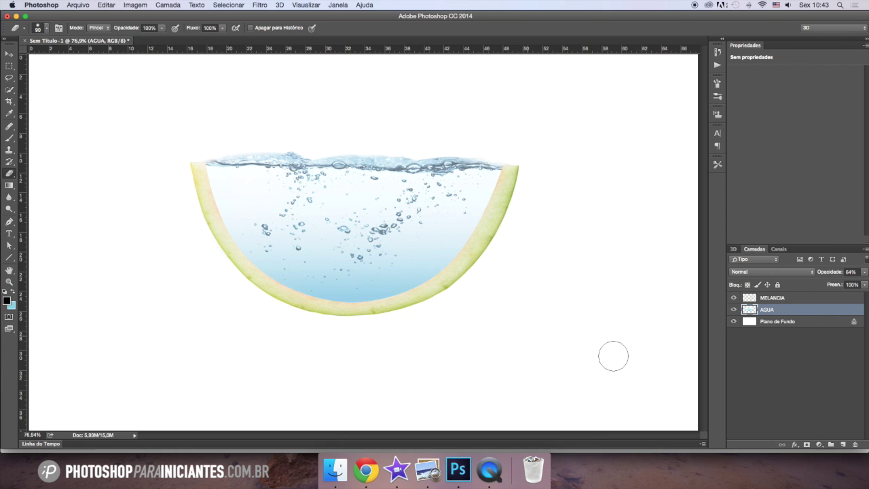
# Step: Create a new layer above AGUA and sample the blue of the water near the slice's base as the brush color
pyautogui.click(843, 444)
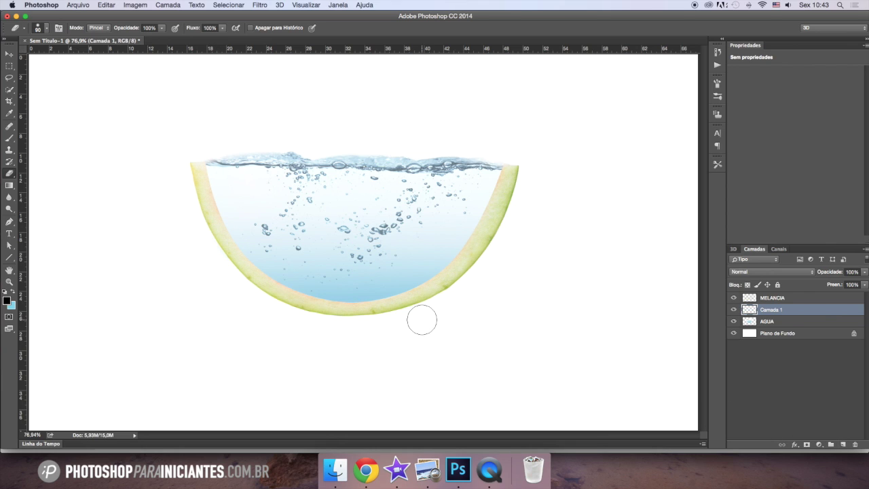
pyautogui.click(10, 140)
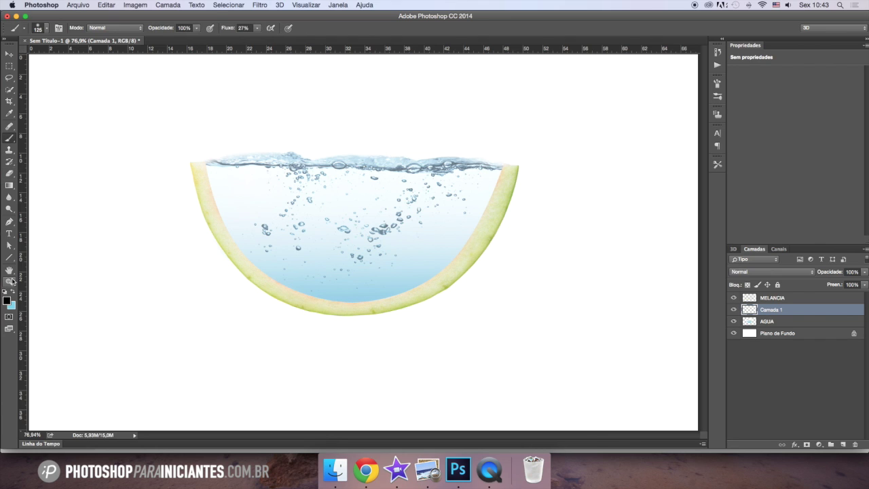
pyautogui.click(10, 114)
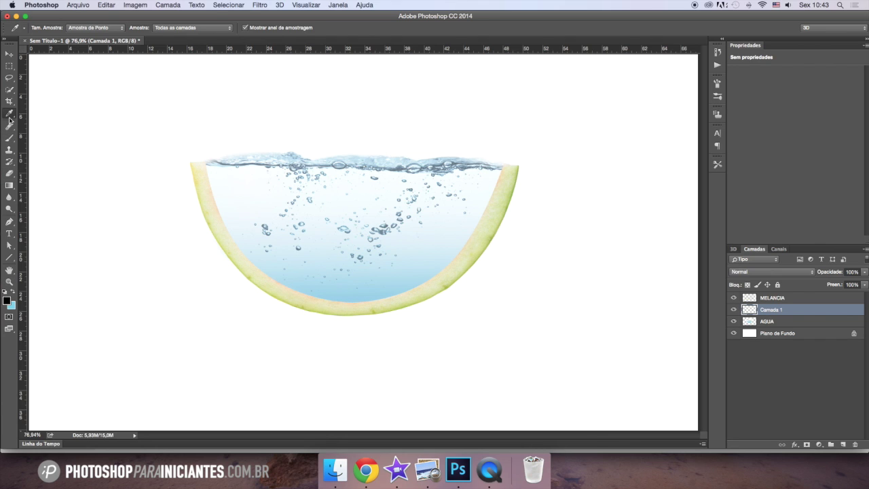
pyautogui.click(347, 298)
pyautogui.click(9, 137)
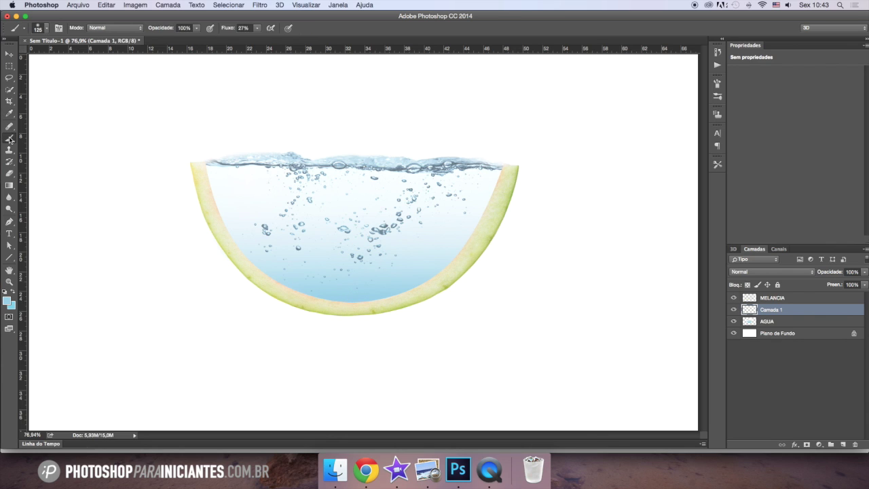
# Step: Move Camada 1 above MELANCIA and paint the sampled blue along the rind's lower inner edge with a 70 px brush
pyautogui.press('[')
pyautogui.press('[')
pyautogui.press('[')
pyautogui.press('[')
pyautogui.moveTo(770, 311); pyautogui.dragTo(774, 294)
pyautogui.moveTo(345, 300)
pyautogui.mouseDown()
pyautogui.moveTo(384, 296)
pyautogui.moveTo(441, 271)
pyautogui.moveTo(338, 297)
pyautogui.moveTo(294, 288)
pyautogui.moveTo(378, 292)
pyautogui.mouseUp()
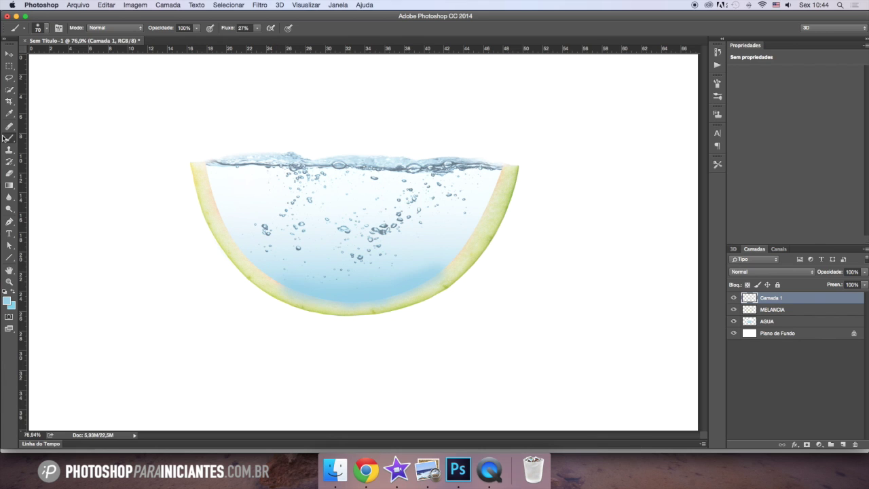
# Step: Sample lighter water tones and paint them along the left inner edge of the rind on Camada 1
pyautogui.click(8, 113)
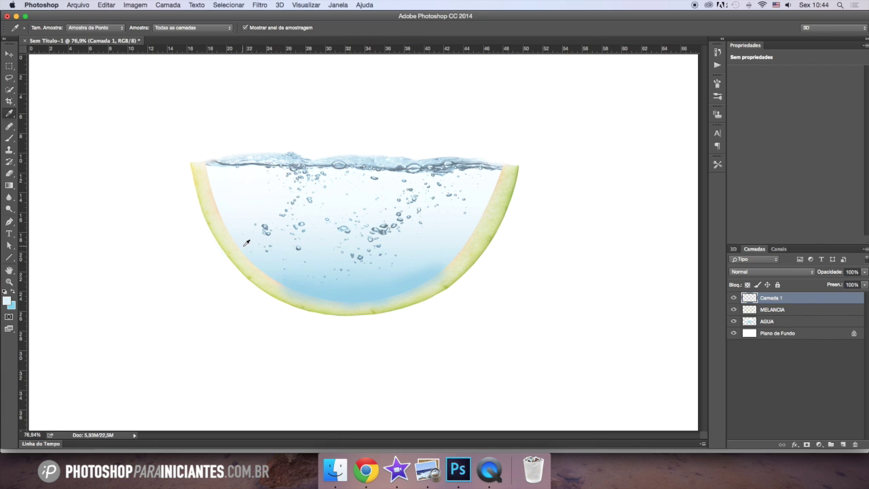
pyautogui.click(9, 139)
pyautogui.moveTo(273, 277)
pyautogui.mouseDown()
pyautogui.moveTo(237, 246)
pyautogui.moveTo(201, 177)
pyautogui.mouseUp()
pyautogui.click(8, 113)
pyautogui.click(10, 138)
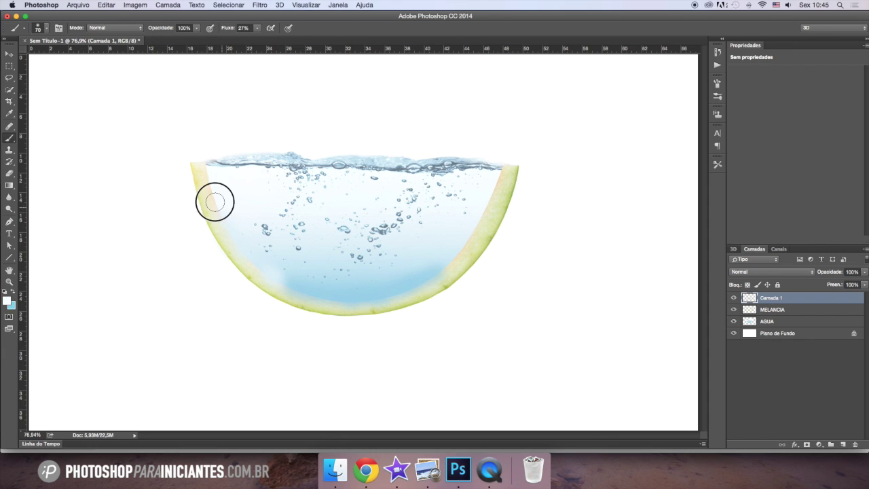
# Step: Sample the water tones near the slice's right side and paint them along the rind's right inner edge
pyautogui.click(9, 112)
pyautogui.click(457, 248)
pyautogui.click(9, 138)
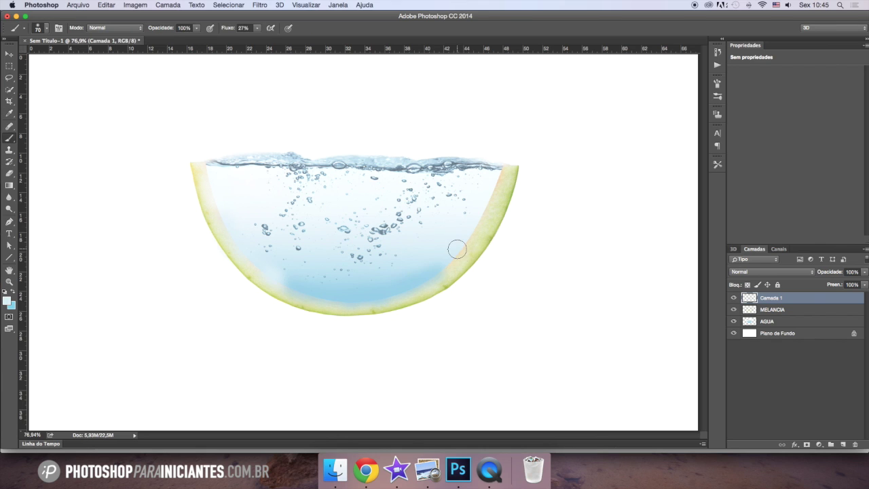
pyautogui.click(9, 113)
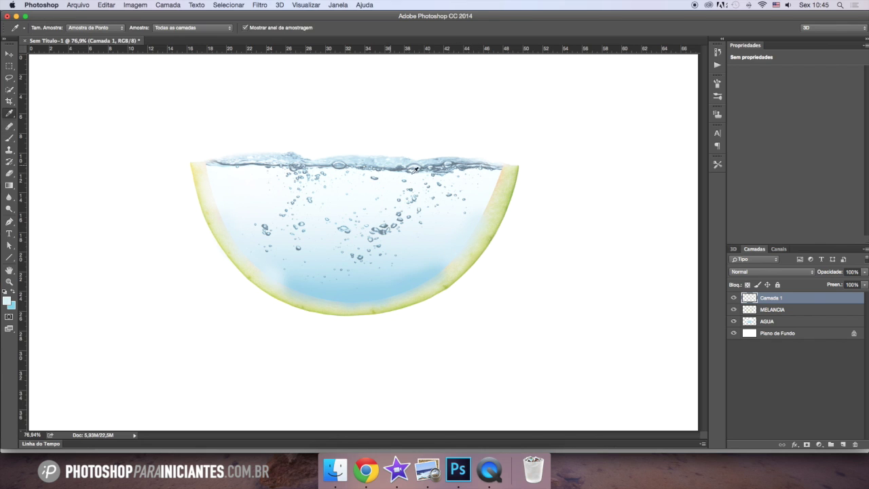
pyautogui.click(4, 138)
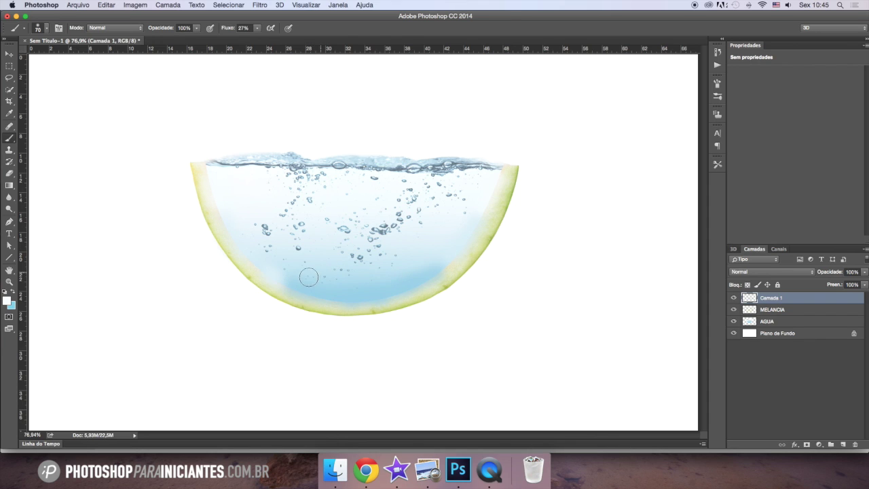
# Step: Clip Camada 1 to the MELANCIA layer and set its blend mode to Cor
pyautogui.rightClick(797, 301)
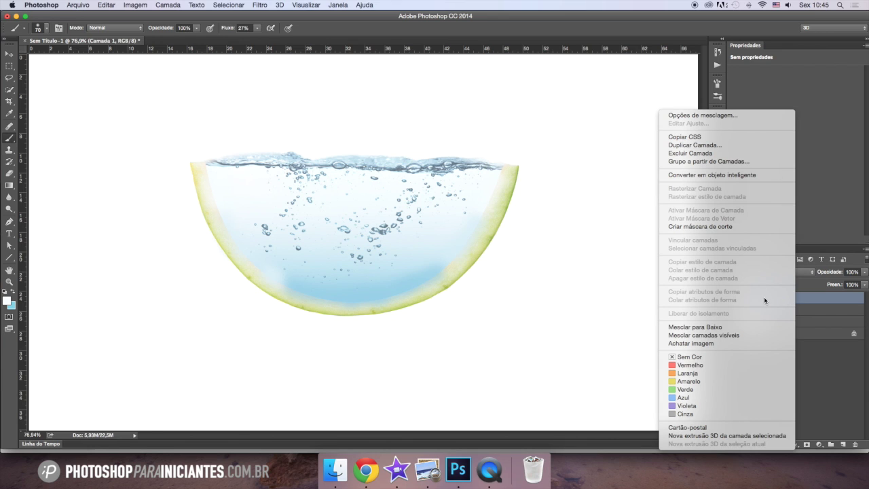
pyautogui.click(686, 226)
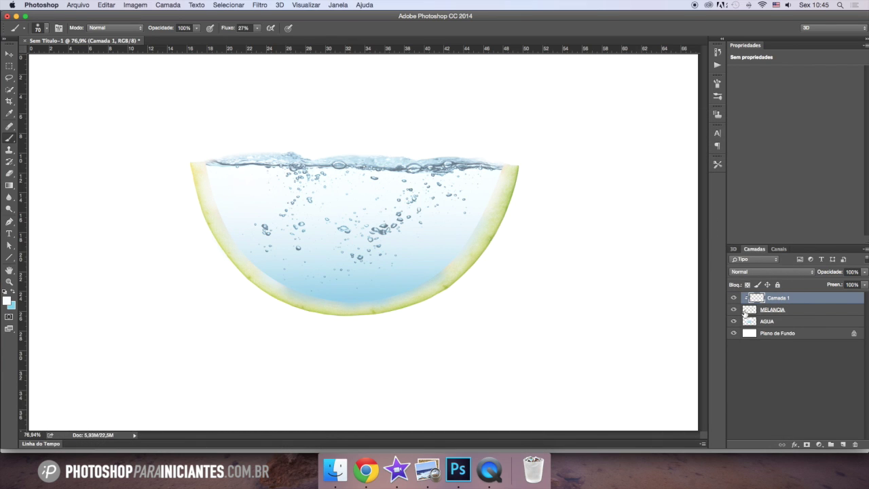
pyautogui.click(781, 272)
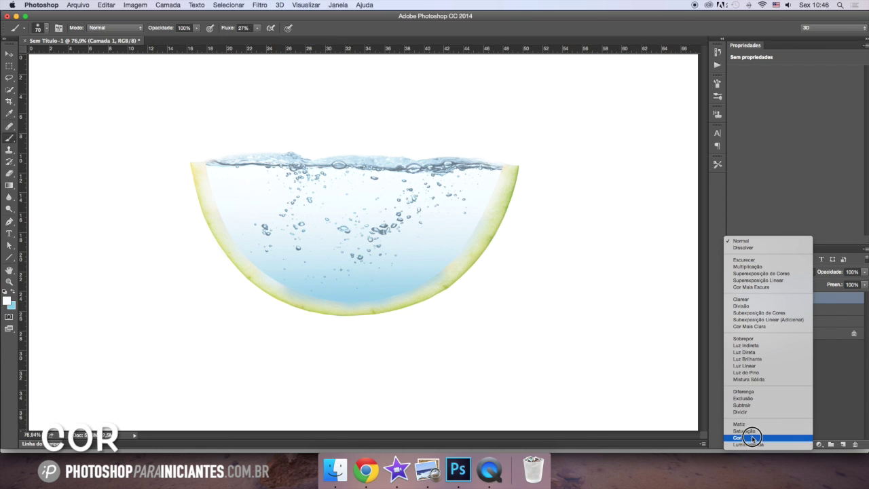
pyautogui.click(752, 438)
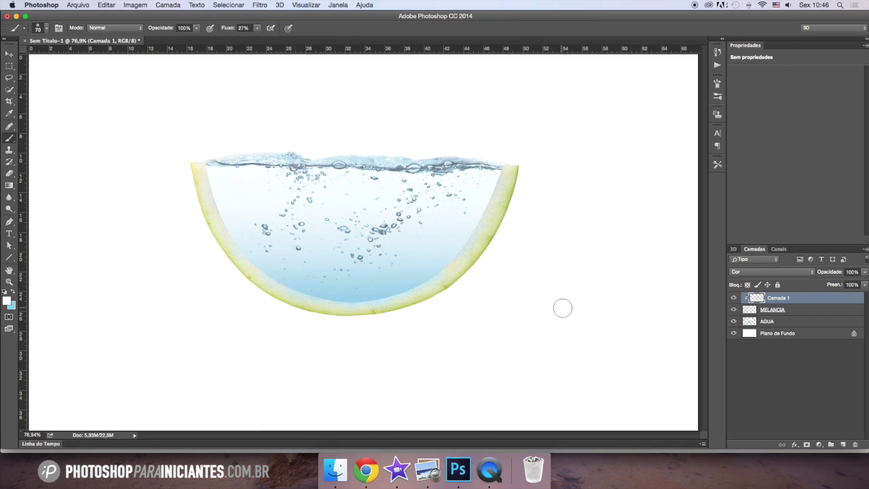
# Step: Paint over the remaining tinted inner edges on both sides of the rind on Camada 1
pyautogui.moveTo(455, 263)
pyautogui.mouseDown()
pyautogui.moveTo(463, 244)
pyautogui.moveTo(480, 235)
pyautogui.moveTo(502, 173)
pyautogui.mouseUp()
pyautogui.moveTo(279, 278)
pyautogui.mouseDown()
pyautogui.moveTo(237, 243)
pyautogui.moveTo(204, 164)
pyautogui.mouseUp()
# Step: Place SPLASH.jpg from the FRUTAS DE AGUA folder above the other layers and lower its opacity to 33%
pyautogui.click(335, 470)
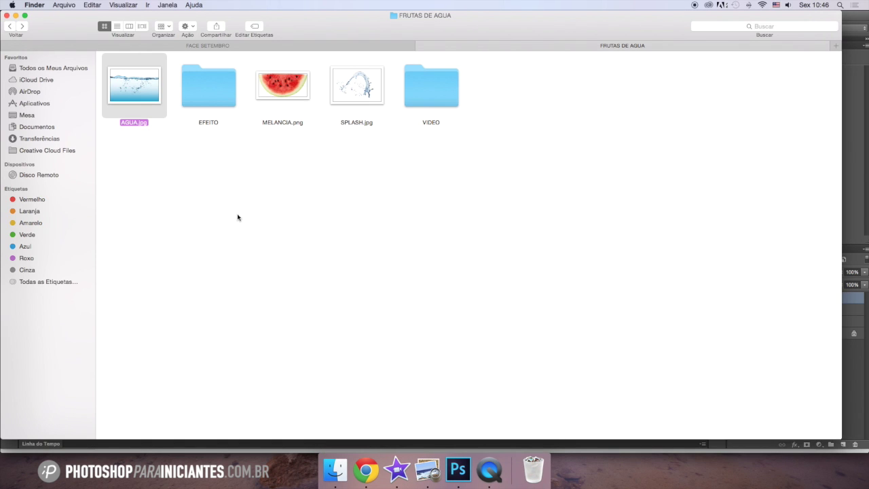
pyautogui.moveTo(351, 95); pyautogui.dragTo(415, 341)
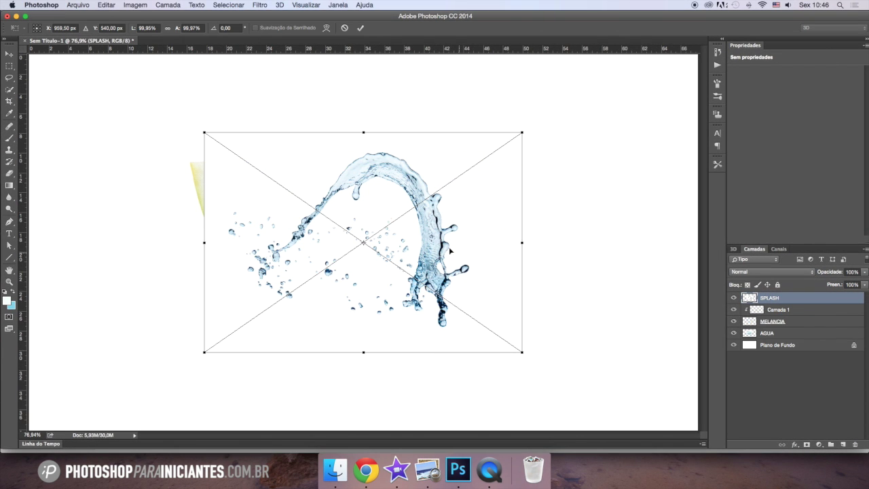
pyautogui.click(360, 28)
pyautogui.moveTo(865, 272); pyautogui.dragTo(834, 285)
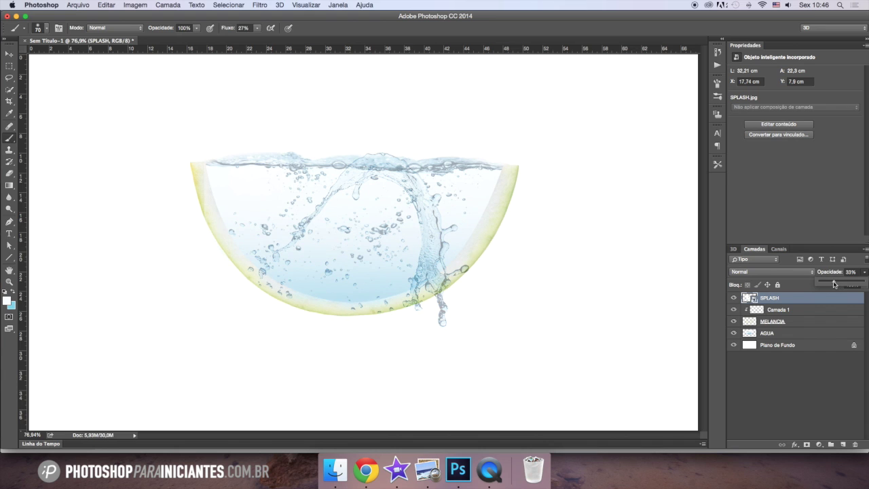
# Step: Scale the splash to about 70,6% and rotate it by 115,68°, positioning it over the slice's right end
pyautogui.click(8, 53)
pyautogui.moveTo(521, 130); pyautogui.dragTo(428, 198)
pyautogui.moveTo(382, 236); pyautogui.dragTo(458, 175)
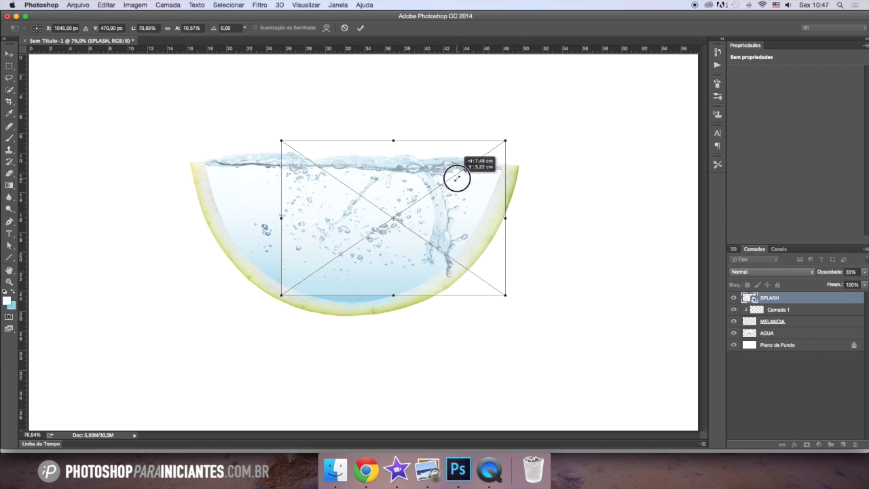
pyautogui.moveTo(518, 133); pyautogui.dragTo(486, 186)
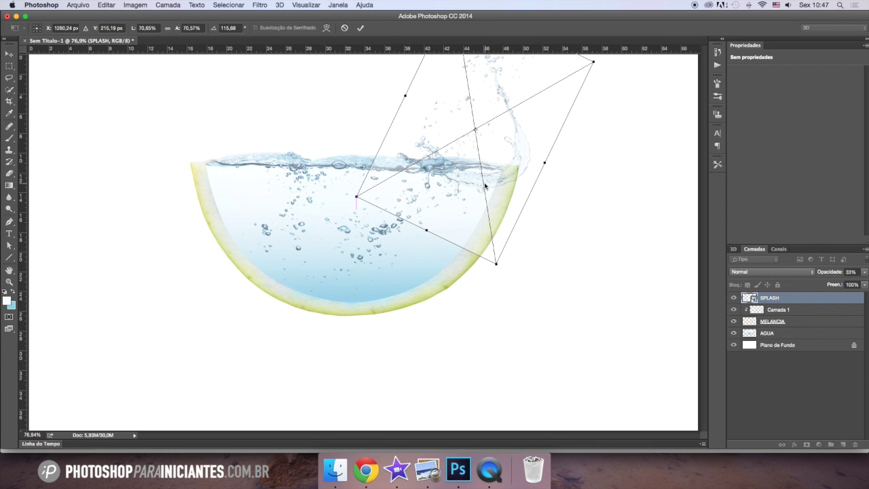
pyautogui.click(360, 28)
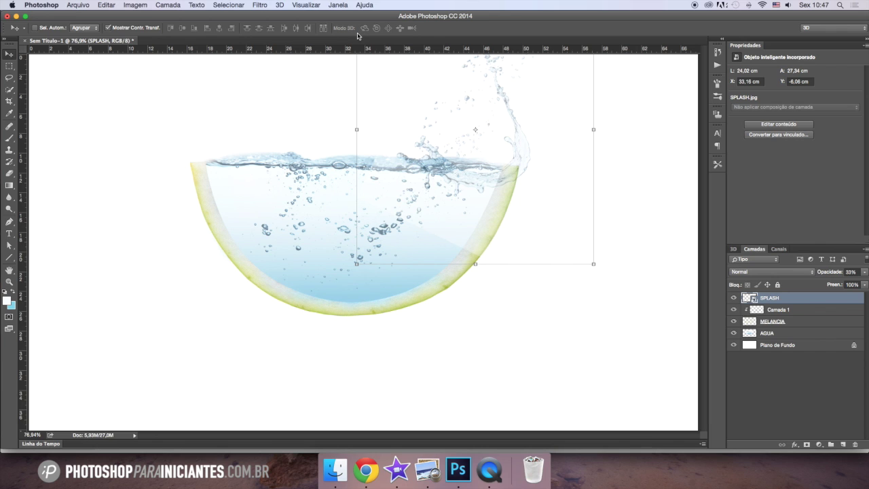
# Step: Flip the splash horizontally and rotate it to -124,08° so it rises from the waterline at the slice's right end
pyautogui.click(105, 5)
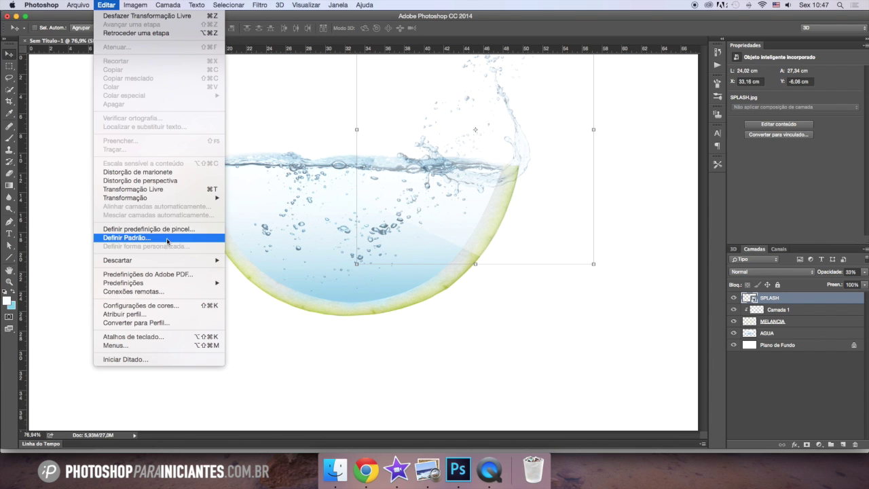
pyautogui.moveTo(182, 198)
pyautogui.click(265, 299)
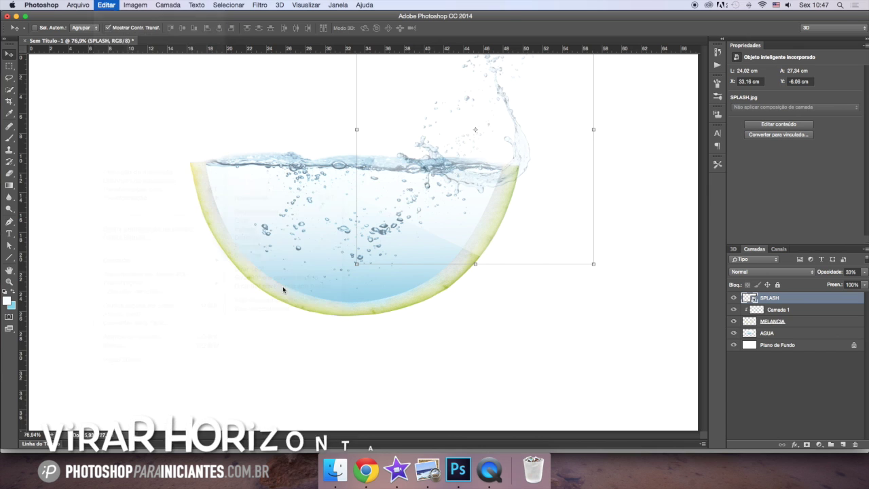
pyautogui.moveTo(600, 273); pyautogui.dragTo(562, 170)
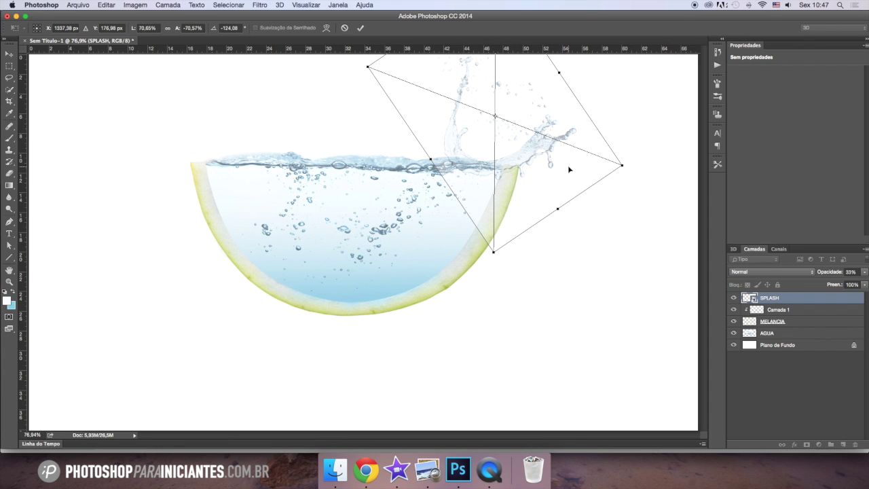
pyautogui.click(345, 28)
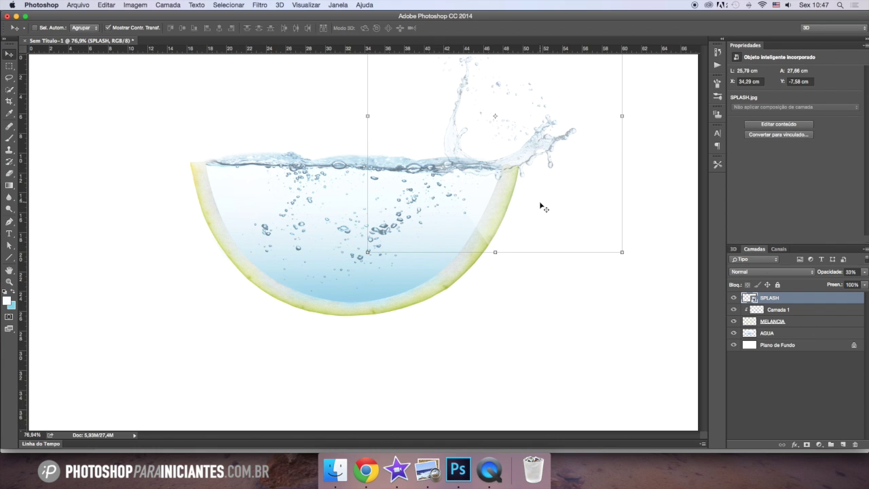
# Step: Restore the SPLASH layer's opacity to 100% and set its blend mode to Multiplicação
pyautogui.click(866, 272)
pyautogui.moveTo(867, 281); pyautogui.dragTo(868, 280)
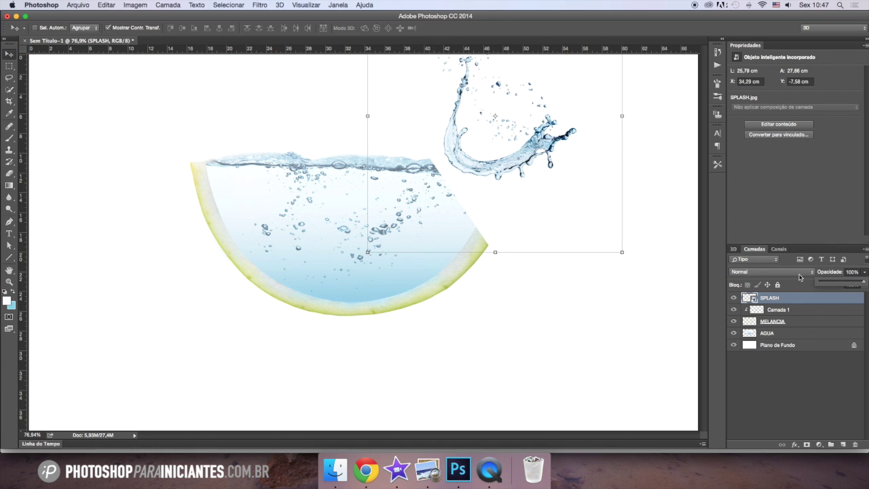
pyautogui.click(778, 273)
pyautogui.click(766, 294)
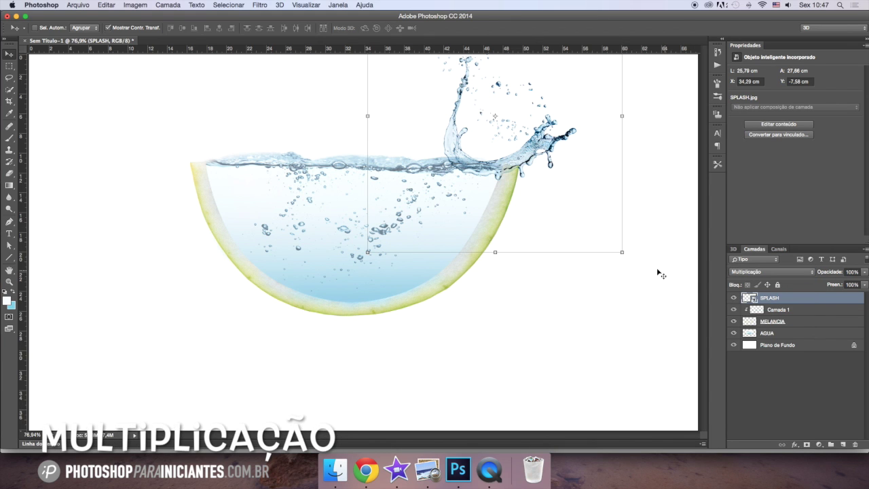
# Step: Nudge the splash slightly up and right, and lower the SPLASH layer's opacity to 68%
pyautogui.moveTo(558, 194); pyautogui.dragTo(560, 191)
pyautogui.click(864, 272)
pyautogui.moveTo(863, 284); pyautogui.dragTo(851, 284)
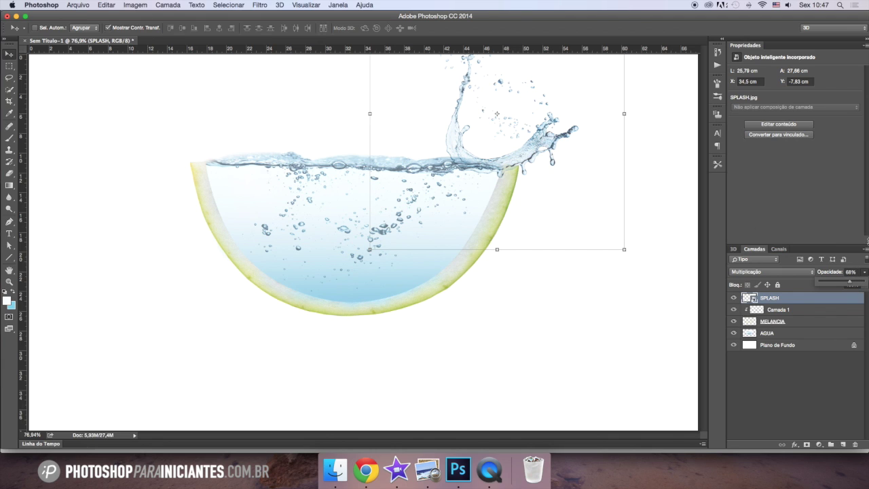
# Step: Set the SPLASH layer to 70% opacity and rasterize it to erase the splash's tall upright arm above the waterline
pyautogui.moveTo(848, 281); pyautogui.dragTo(852, 283)
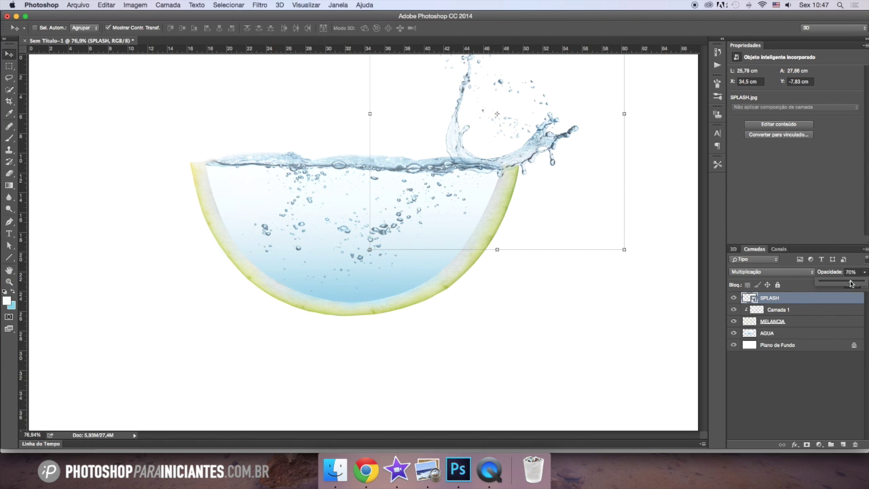
pyautogui.click(11, 171)
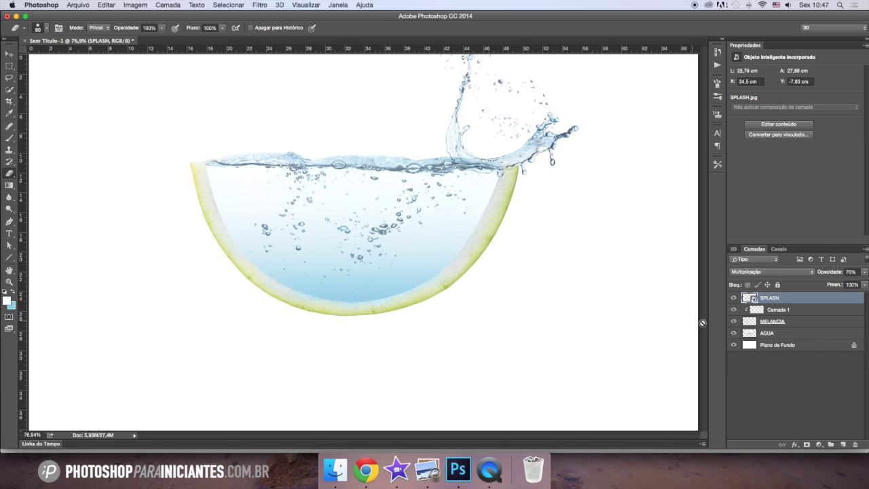
pyautogui.rightClick(780, 297)
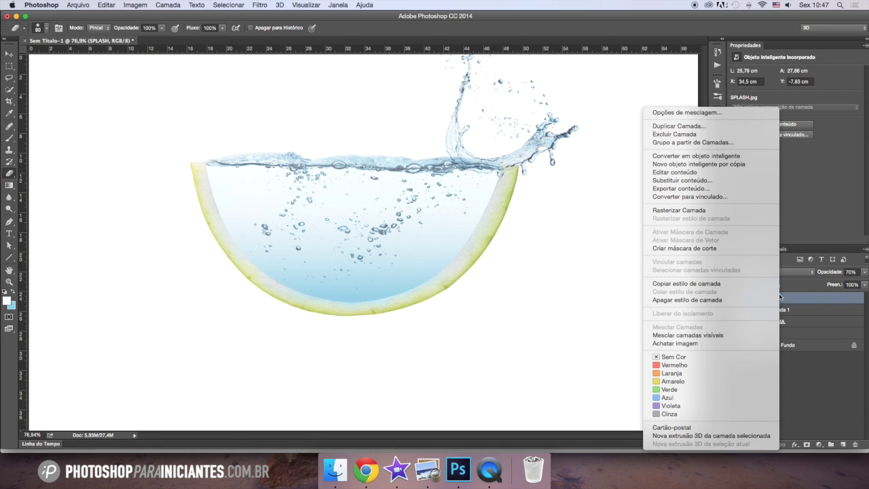
pyautogui.click(696, 211)
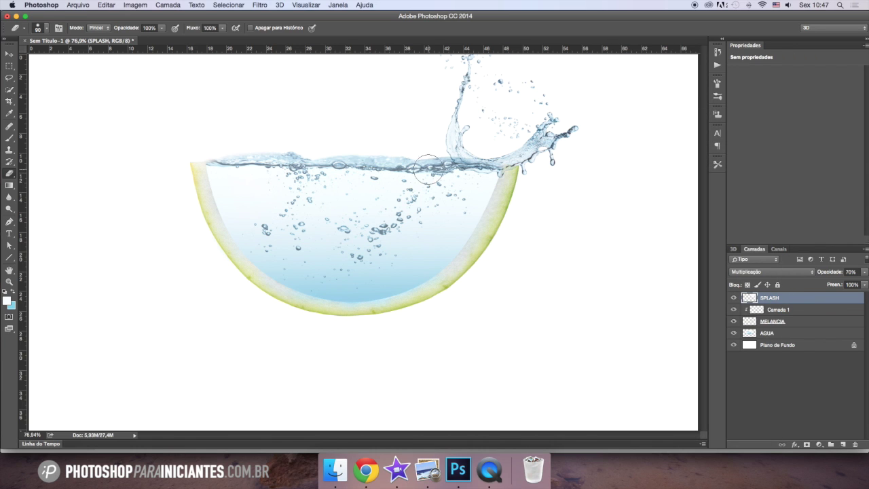
pyautogui.moveTo(455, 147)
pyautogui.mouseDown()
pyautogui.moveTo(457, 62)
pyautogui.moveTo(420, 76)
pyautogui.moveTo(489, 54)
pyautogui.moveTo(449, 83)
pyautogui.moveTo(437, 149)
pyautogui.moveTo(462, 138)
pyautogui.moveTo(463, 149)
pyautogui.moveTo(475, 151)
pyautogui.moveTo(463, 160)
pyautogui.moveTo(466, 176)
pyautogui.moveTo(476, 188)
pyautogui.moveTo(496, 189)
pyautogui.moveTo(426, 155)
pyautogui.moveTo(471, 142)
pyautogui.moveTo(448, 144)
pyautogui.mouseUp()
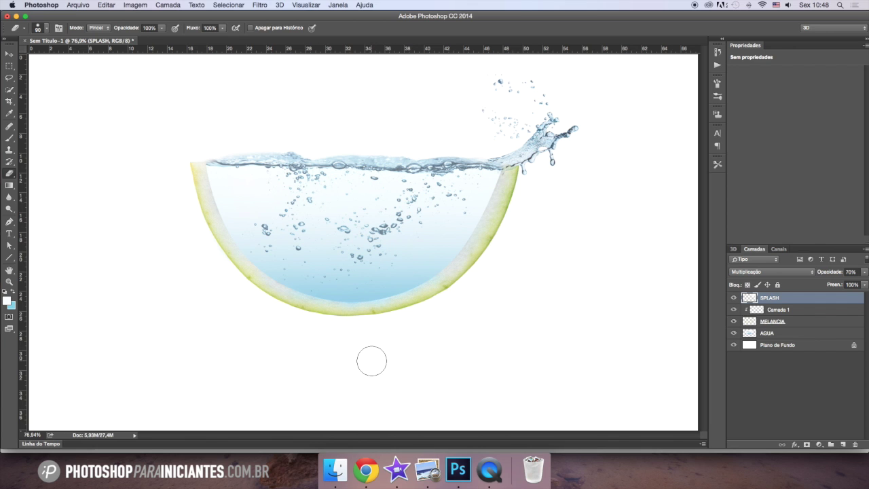
# Step: Open MELANCIA.png from the FRUTAS DE AGUA folder in Adobe Photoshop CC 2014
pyautogui.click(336, 469)
pyautogui.click(283, 99)
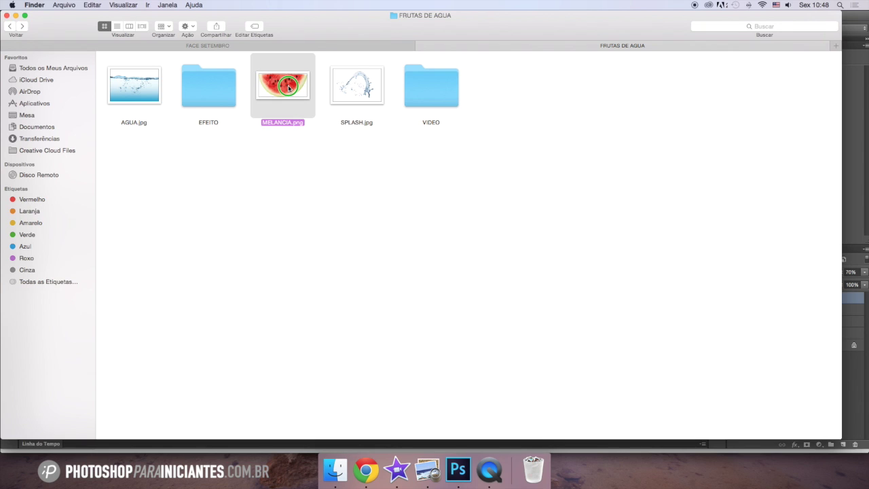
pyautogui.rightClick(289, 89)
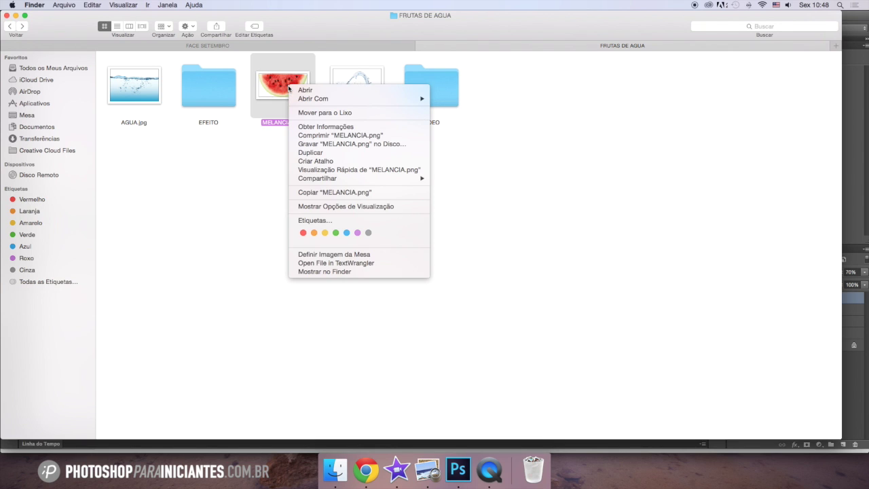
pyautogui.moveTo(382, 101)
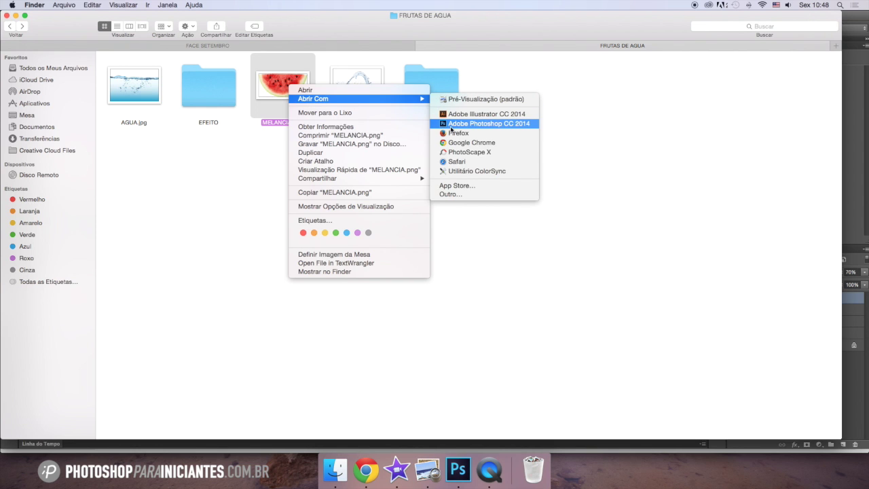
pyautogui.click(456, 123)
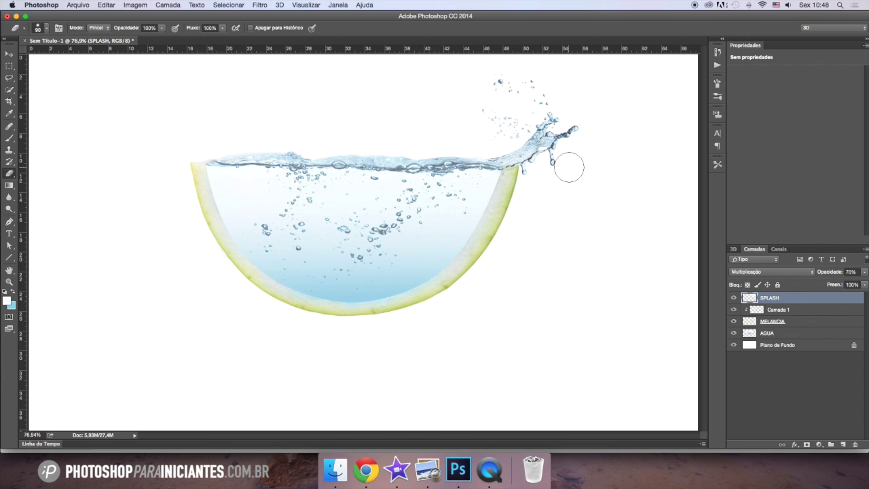
pyautogui.click(550, 270)
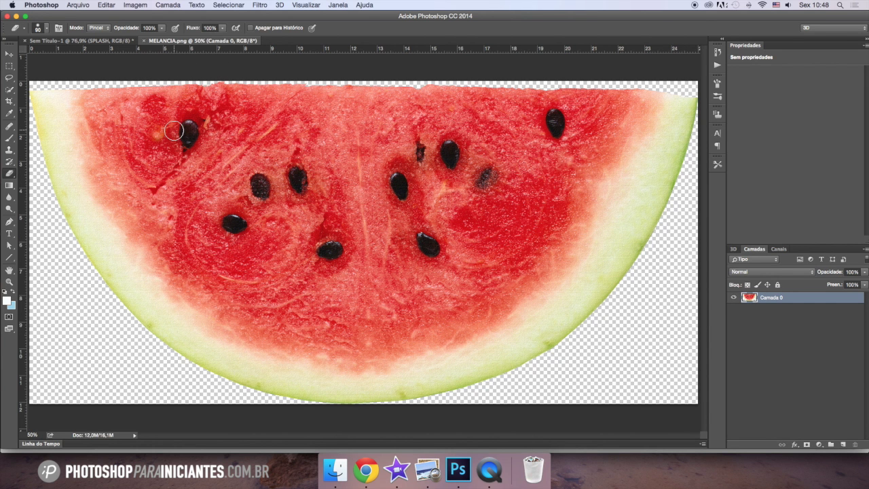
# Step: Trace the black seed at the lower right of the watermelon flesh with the Polygonal Lasso tool
pyautogui.click(129, 42)
pyautogui.click(174, 42)
pyautogui.click(8, 76)
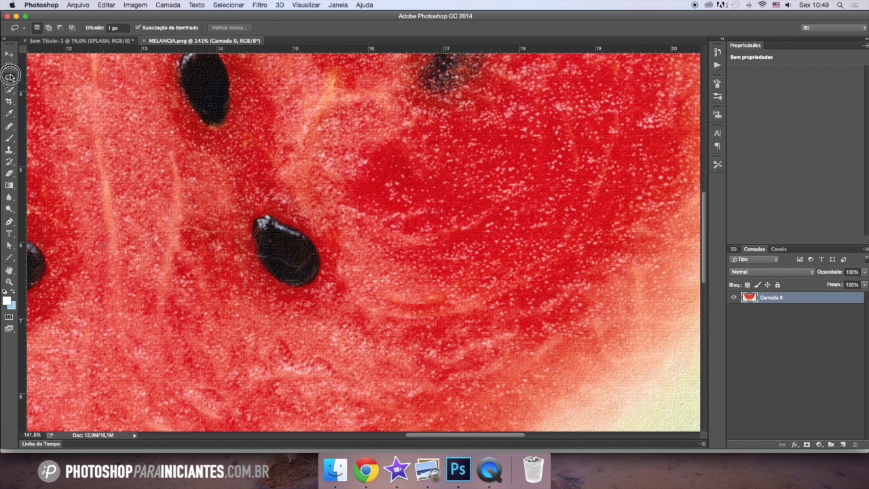
pyautogui.click(8, 77)
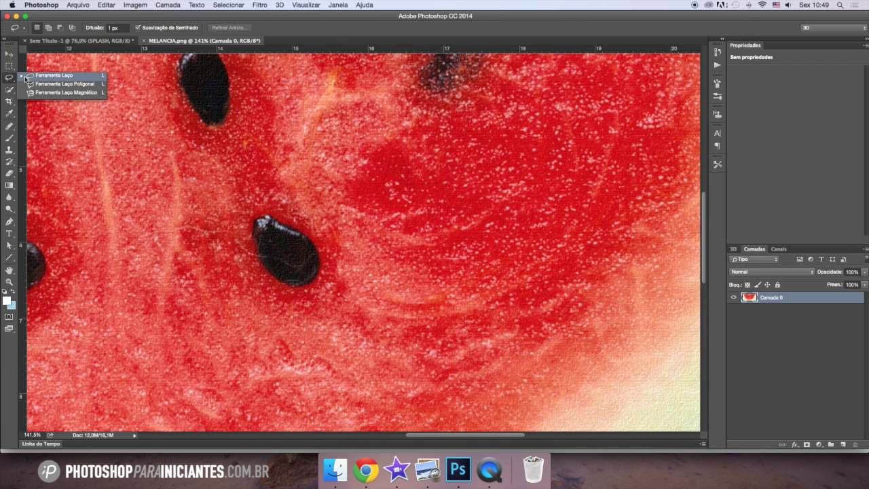
pyautogui.click(64, 83)
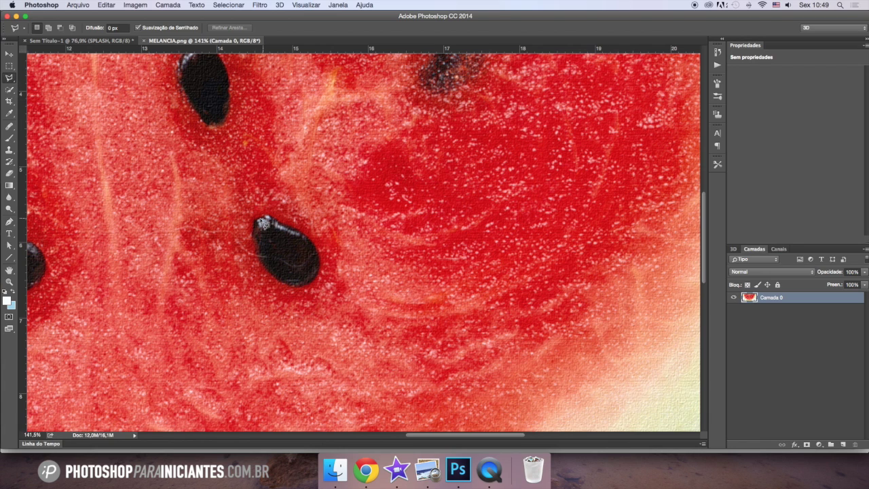
pyautogui.click(257, 220)
pyautogui.click(314, 246)
pyautogui.click(307, 239)
pyautogui.click(301, 234)
pyautogui.click(273, 222)
# Step: Copy the selected seed and paste it into the Sem Título-1 document, converting its colours to the document's profile
pyautogui.hotkey('ctrl', 'c')
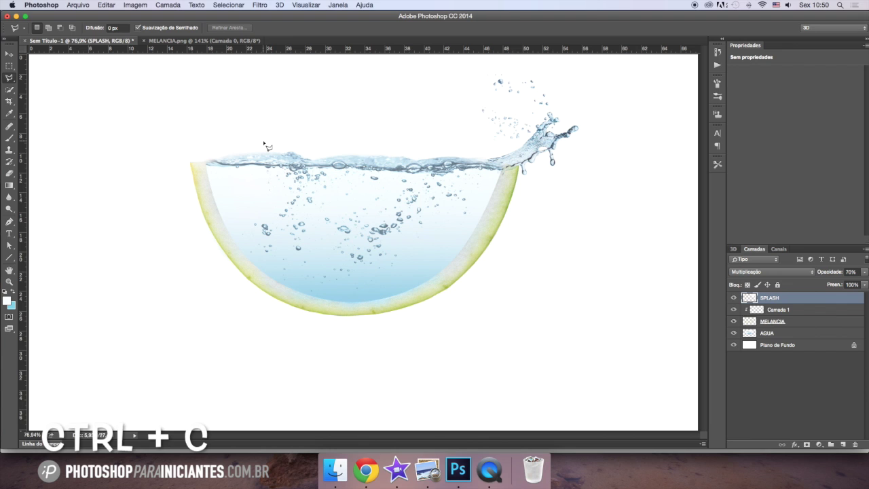
pyautogui.hotkey('ctrl', 'v')
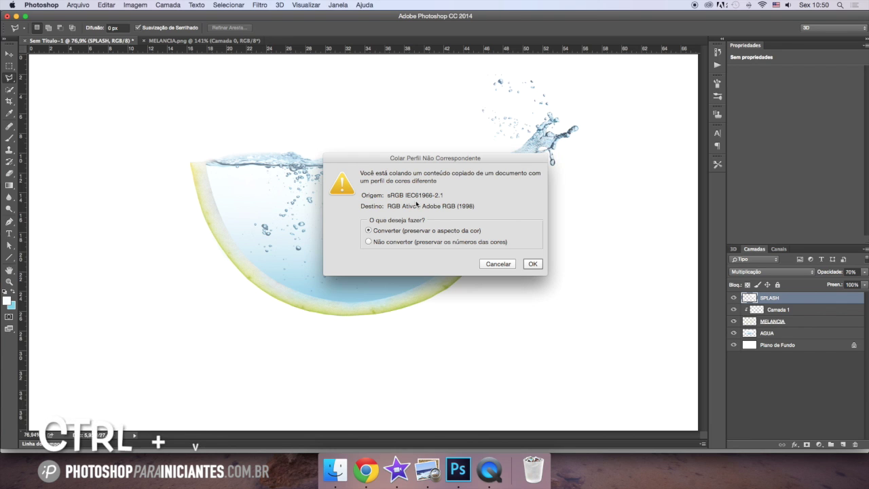
pyautogui.click(532, 263)
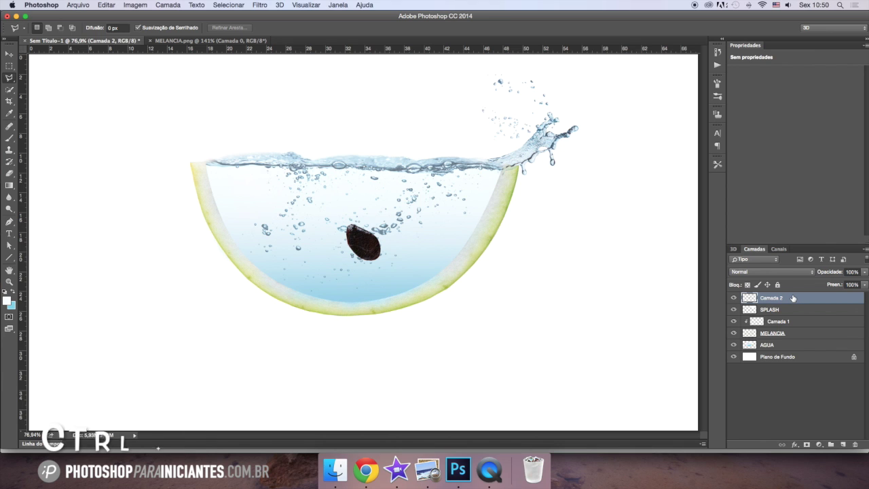
# Step: Strongly desaturate the pasted seed with Hue/Saturation to remove its red tint
pyautogui.hotkey('ctrl', 'u')
pyautogui.moveTo(725, 202); pyautogui.dragTo(695, 202)
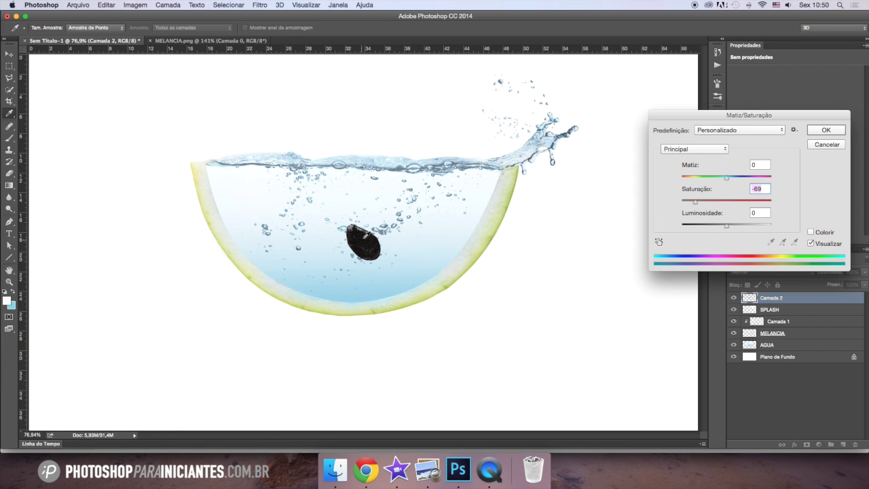
pyautogui.moveTo(698, 203); pyautogui.dragTo(692, 204)
pyautogui.click(827, 131)
# Step: Scale the seed to about 33%, rotate it about 24°, and place it in the left part of the water
pyautogui.press('l')
pyautogui.click(8, 53)
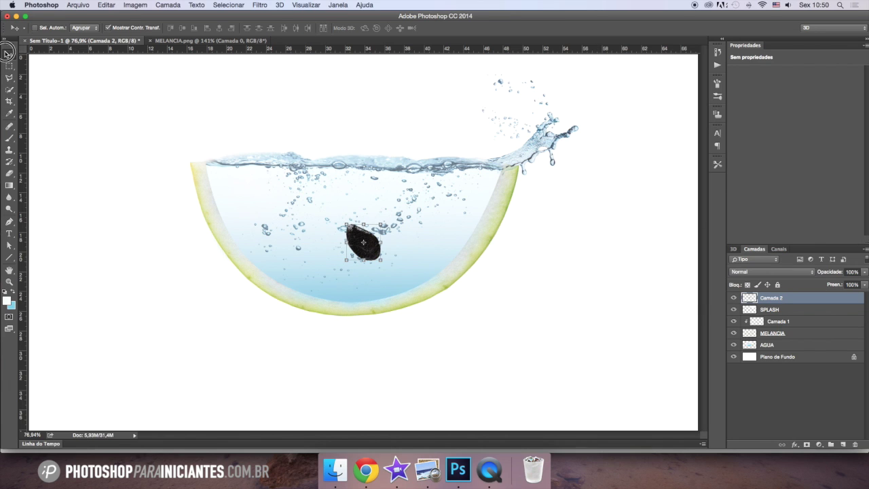
pyautogui.moveTo(382, 222); pyautogui.dragTo(359, 249)
pyautogui.scroll(3, 358, 256)
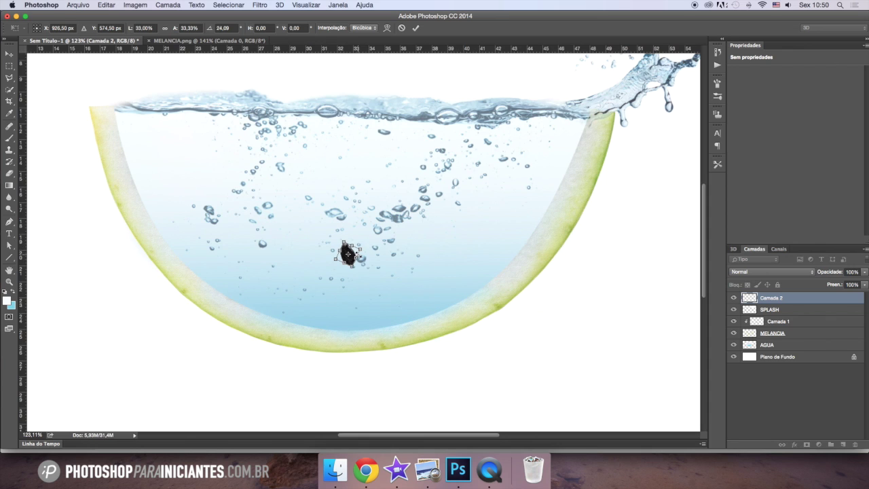
pyautogui.moveTo(351, 256); pyautogui.dragTo(233, 196)
pyautogui.click(416, 28)
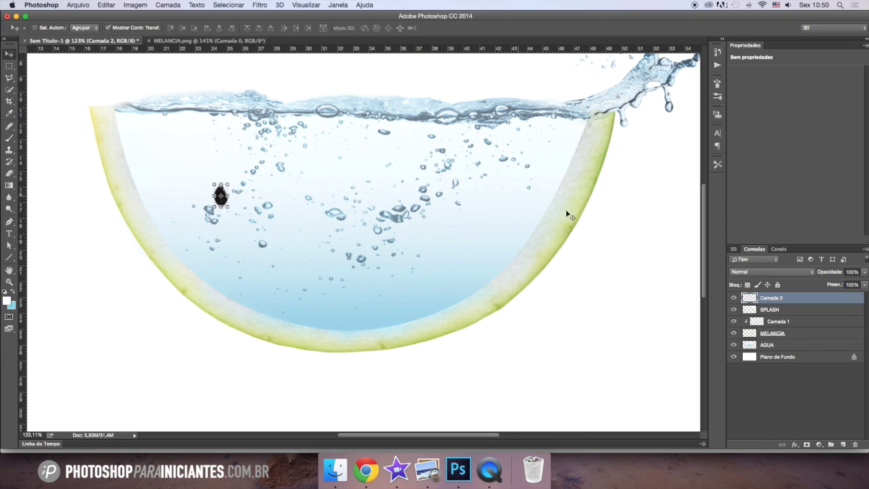
# Step: Duplicate the seed twice, placing one copy in the water's right part and another, rotated 22,38°, near the lower centre
pyautogui.hotkey('ctrl', 'j')
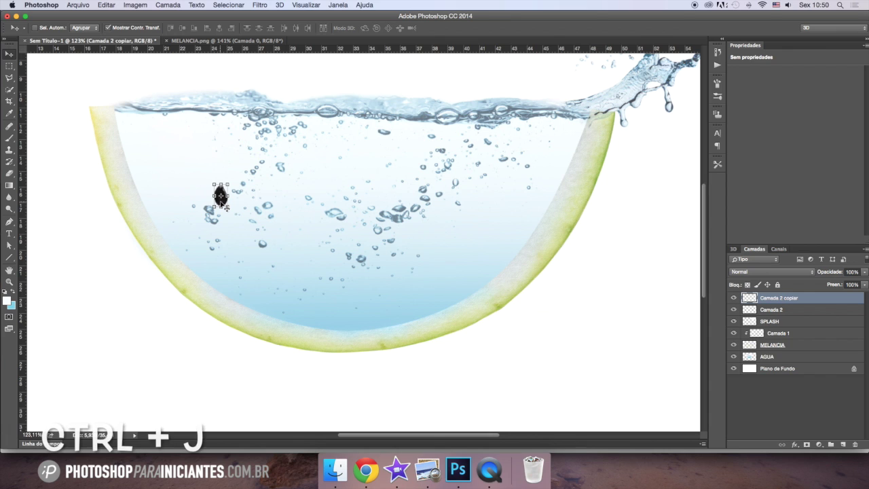
pyautogui.moveTo(221, 197); pyautogui.dragTo(327, 281)
pyautogui.click(417, 28)
pyautogui.hotkey('ctrl', 'j')
pyautogui.moveTo(340, 266); pyautogui.dragTo(405, 66)
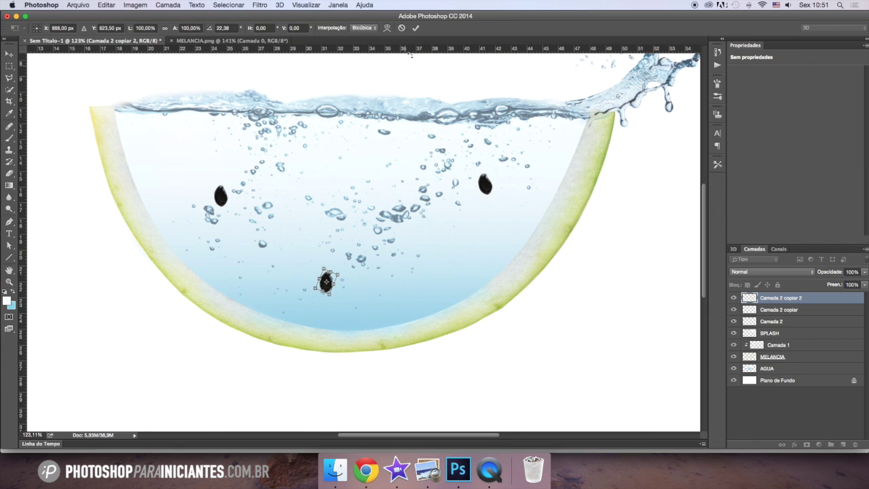
pyautogui.click(415, 28)
# Step: Duplicate the seed twice more, placing one copy at the centre of the water and one tilted copy at the upper left
pyautogui.hotkey('ctrl', 'j')
pyautogui.moveTo(326, 281); pyautogui.dragTo(312, 130)
pyautogui.click(416, 28)
pyautogui.hotkey('ctrl', 'j')
pyautogui.click(417, 28)
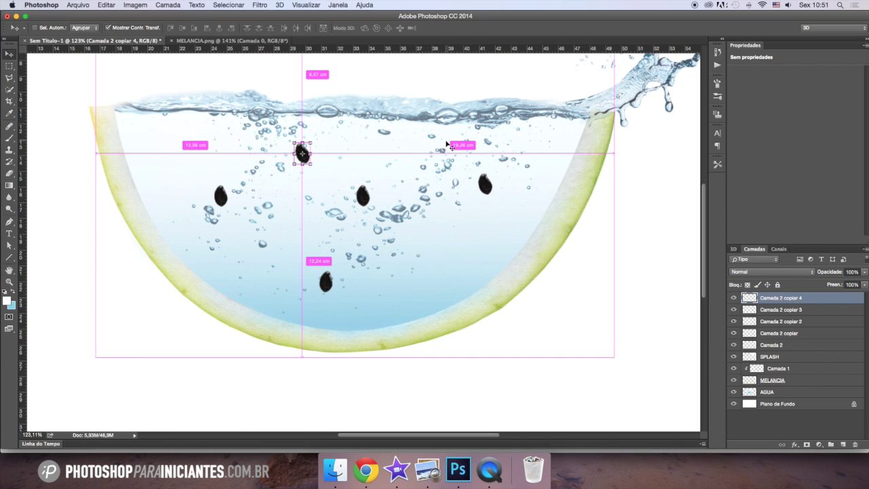
# Step: Add two slightly smaller seed copies, one just left of the central seed and one at the lower left of the water
pyautogui.hotkey('ctrl', 'j')
pyautogui.moveTo(303, 165); pyautogui.dragTo(347, 196)
pyautogui.click(301, 180)
pyautogui.click(416, 28)
pyautogui.moveTo(329, 199); pyautogui.dragTo(271, 258)
pyautogui.click(415, 27)
pyautogui.press('super+j')
pyautogui.click(416, 28)
# Step: Add three smaller seed copies: beside the right-hand seed, at the lower right, and near the lower centre of the water
pyautogui.press('super+j')
pyautogui.moveTo(282, 238); pyautogui.dragTo(451, 193)
pyautogui.click(416, 27)
pyautogui.press('super+j')
pyautogui.press('Return')
pyautogui.press('super+j')
pyautogui.press('super+t')
pyautogui.press('Return')
# Step: Group all the seed layers, from Camada 2 to Camada 2 copiar 9, and name the group SEMENTES
pyautogui.click(10, 66)
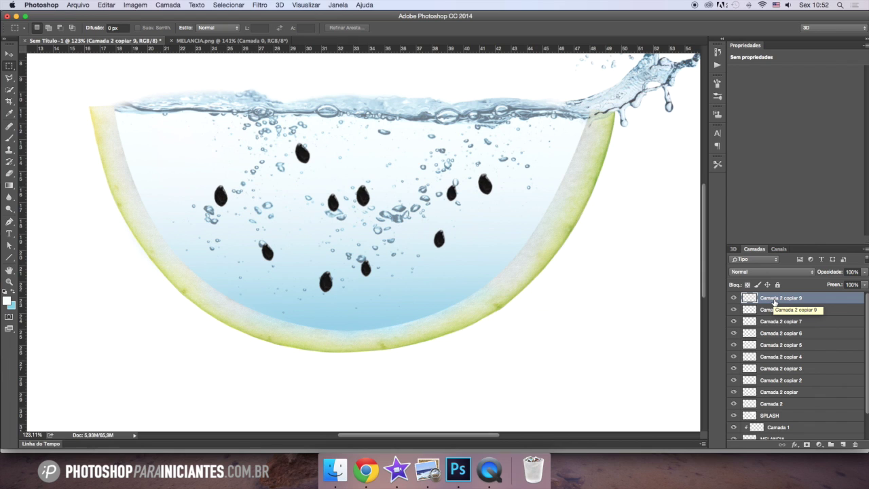
pyautogui.keyDown('shift'); pyautogui.click(782, 404); pyautogui.keyUp('shift')
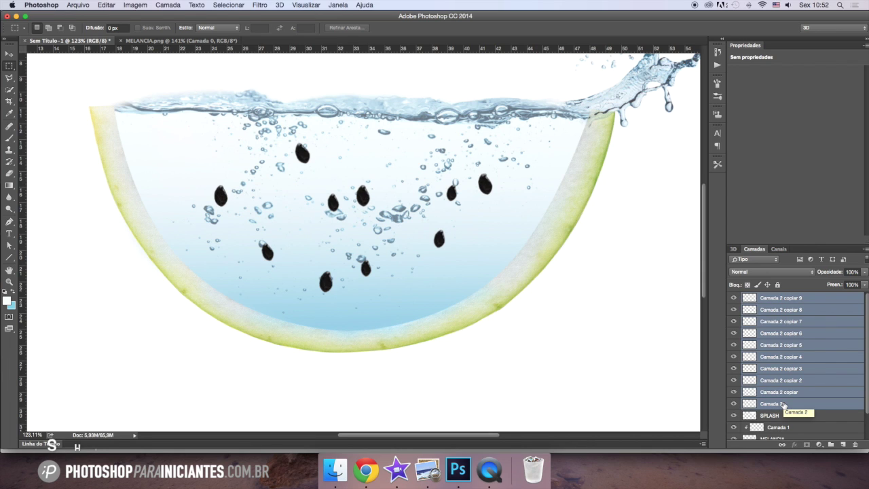
pyautogui.click(831, 444)
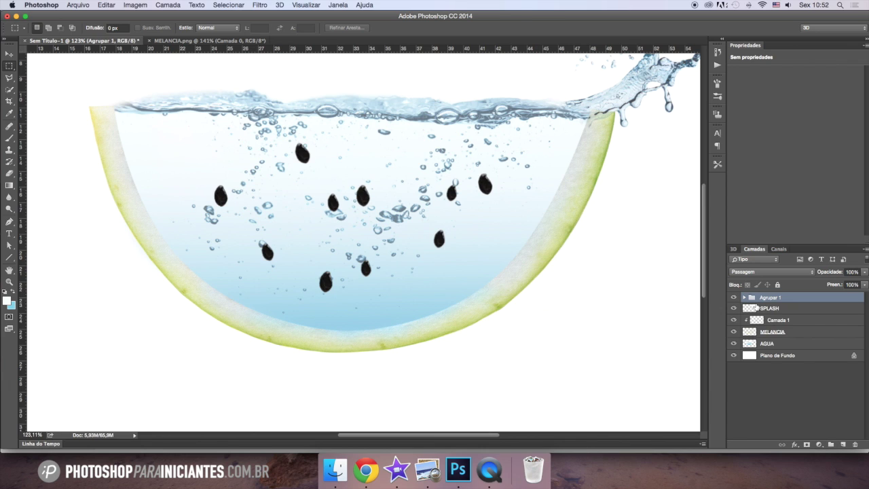
pyautogui.click(734, 298)
pyautogui.click(733, 298)
pyautogui.doubleClick(766, 297)
pyautogui.write('SEMENTES')
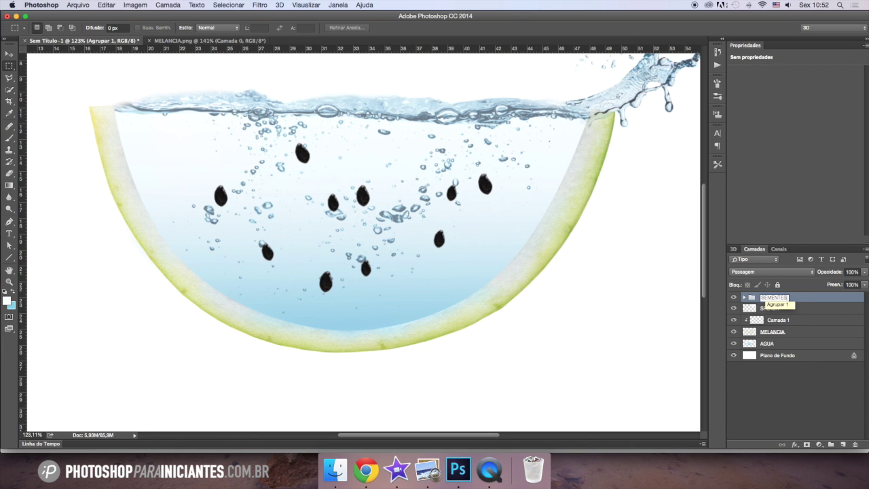
pyautogui.press('Return')
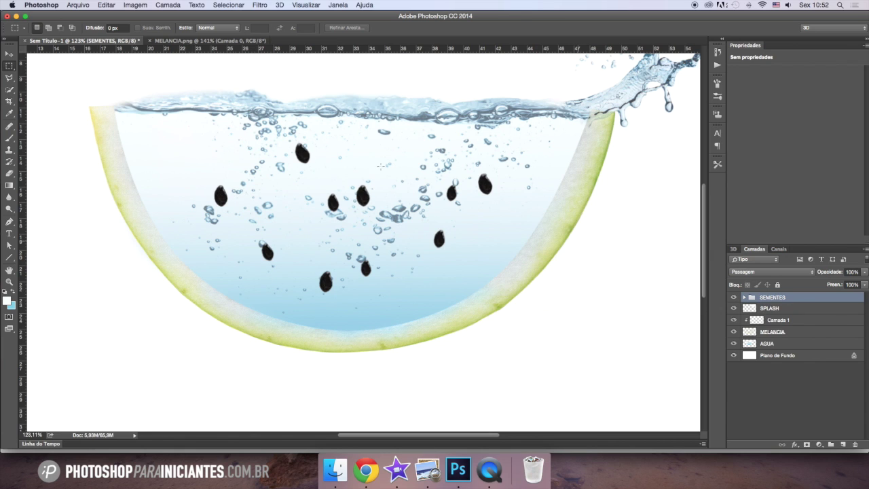
# Step: Shift the whole SEMENTES group slightly left and down inside the water
pyautogui.press('v')
pyautogui.moveTo(273, 166); pyautogui.dragTo(286, 169)
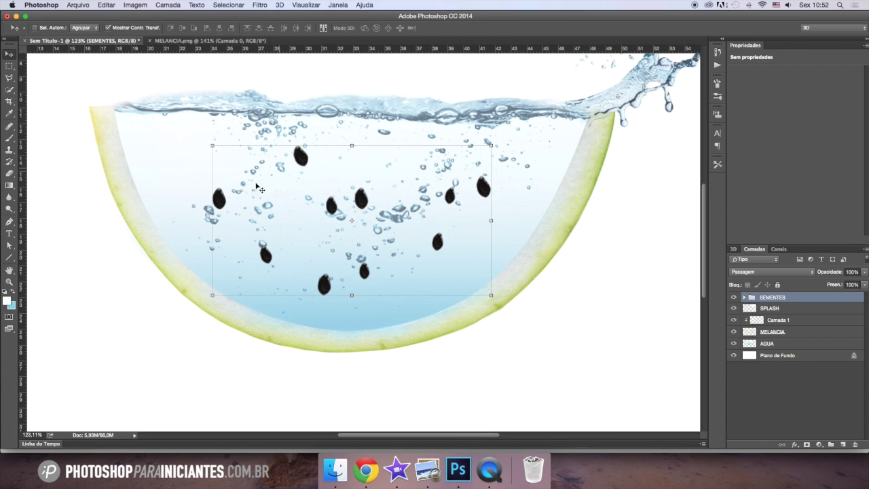
# Step: Rotate all layers from SEMENTES down to AGUA together by 10,79°, leaving out the background, so the slice tilts clockwise
pyautogui.click(8, 280)
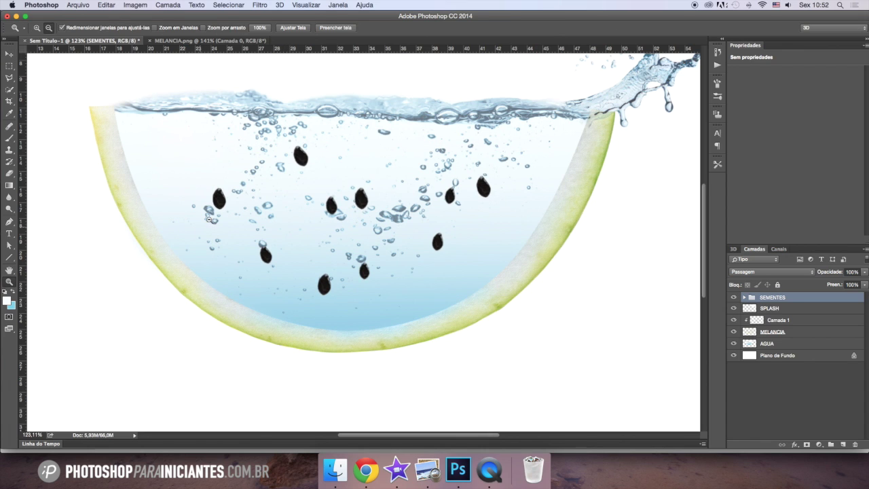
pyautogui.doubleClick(281, 183)
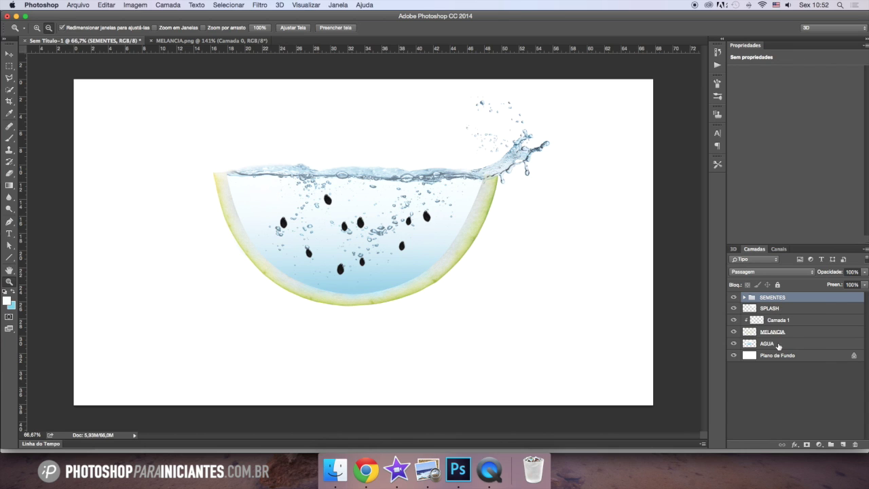
pyautogui.keyDown('shift'); pyautogui.click(780, 344); pyautogui.keyUp('shift')
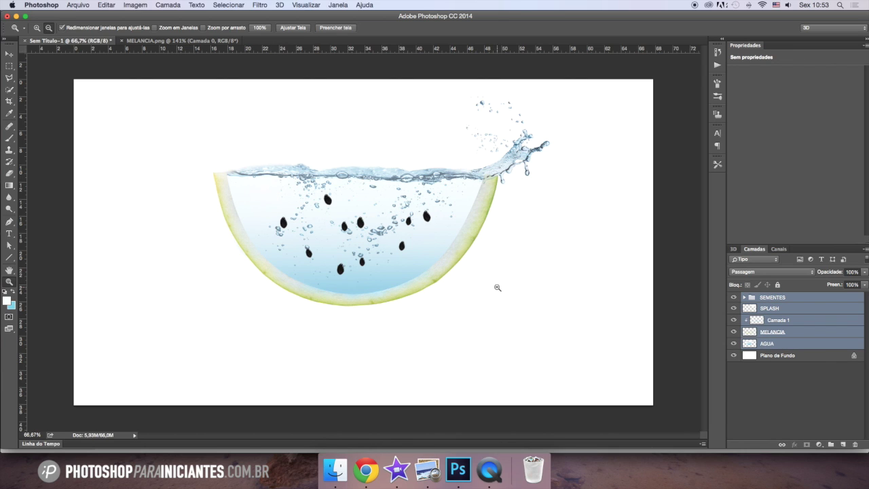
pyautogui.click(8, 55)
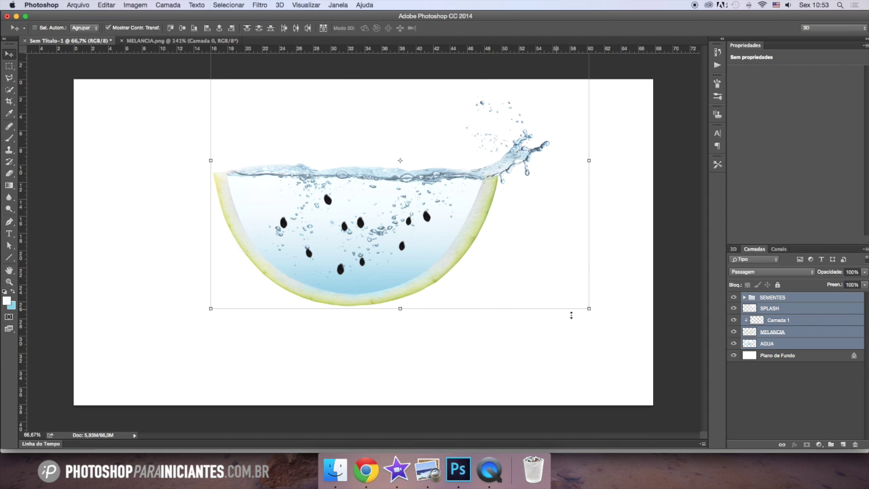
pyautogui.moveTo(602, 324); pyautogui.dragTo(563, 346)
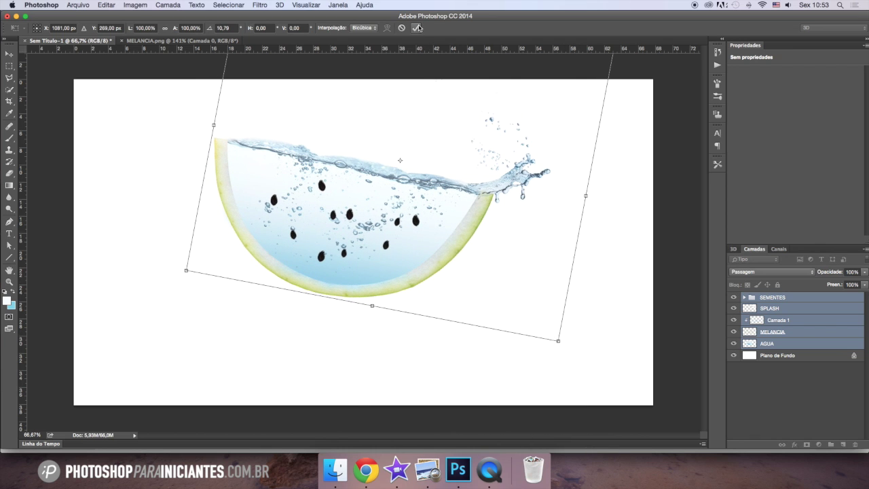
pyautogui.click(418, 28)
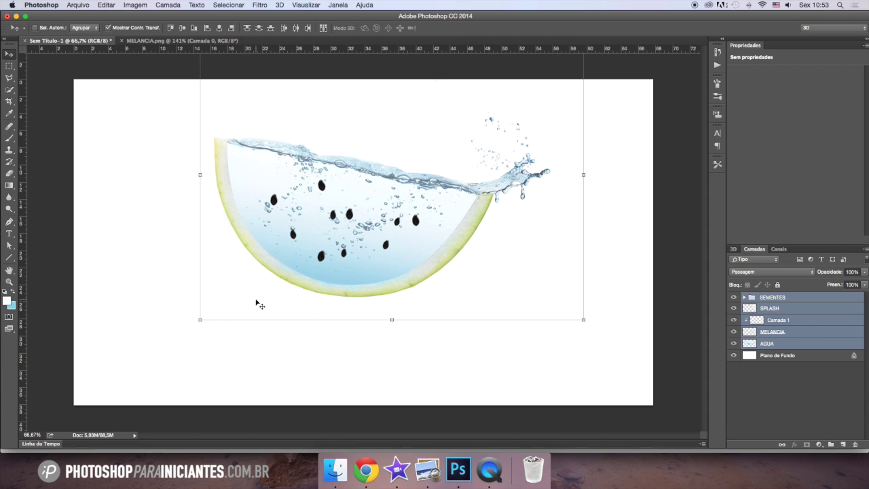
# Step: Create two new empty layers directly above the background and name them SOMBRA 1 and SOMBRA 2
pyautogui.click(9, 66)
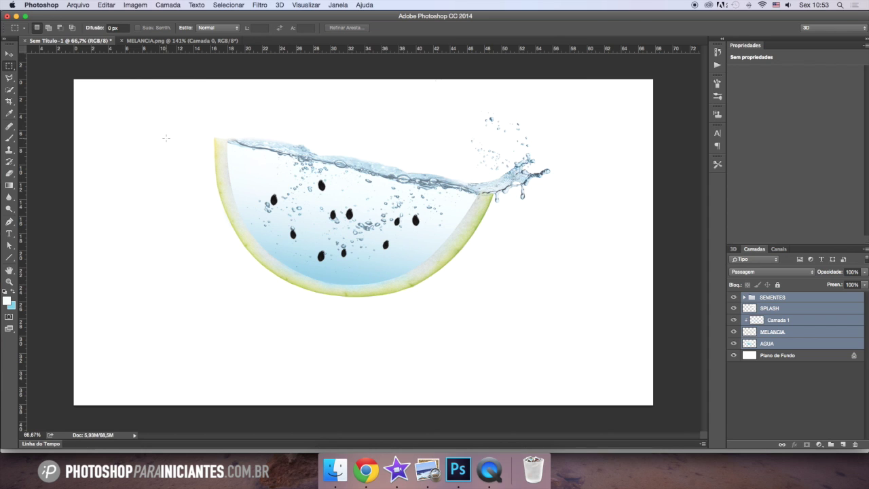
pyautogui.click(774, 358)
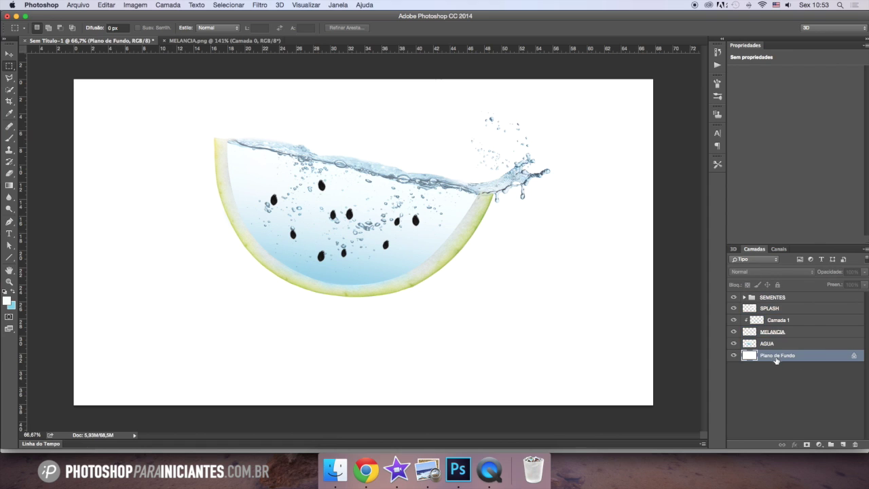
pyautogui.click(843, 445)
pyautogui.doubleClick(775, 355)
pyautogui.write('SOMBRA 1')
pyautogui.press('Return')
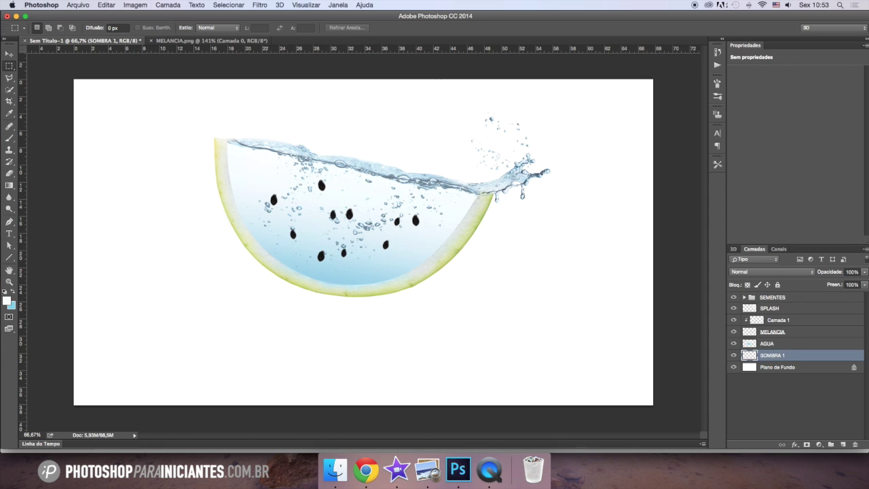
pyautogui.click(842, 444)
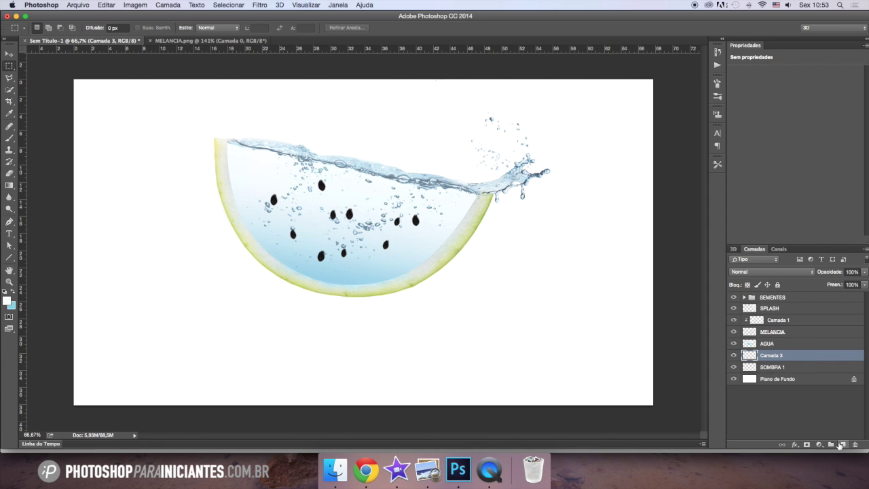
pyautogui.doubleClick(781, 356)
pyautogui.write('SOMBRA 2')
pyautogui.press('Return')
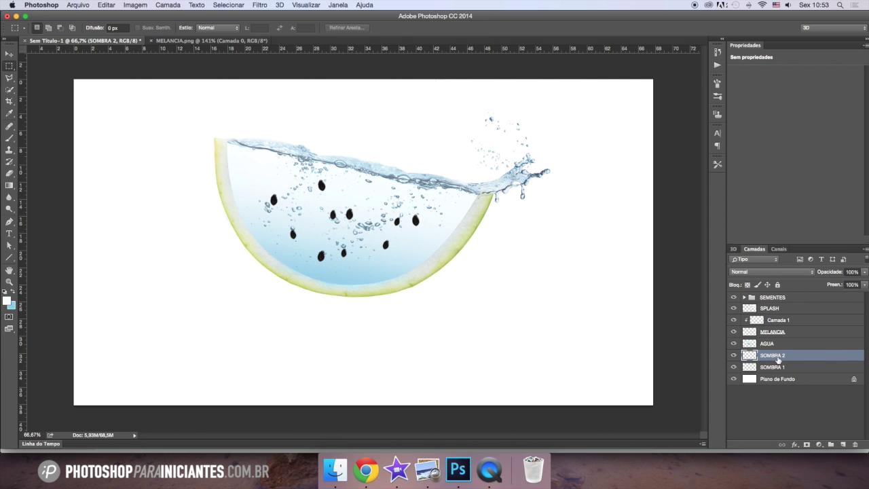
# Step: Paint a wide horizontal black shadow stroke behind the slice's base on SOMBRA 1 with a soft 125 px brush at 45% flow
pyautogui.click(804, 367)
pyautogui.click(9, 138)
pyautogui.click(5, 299)
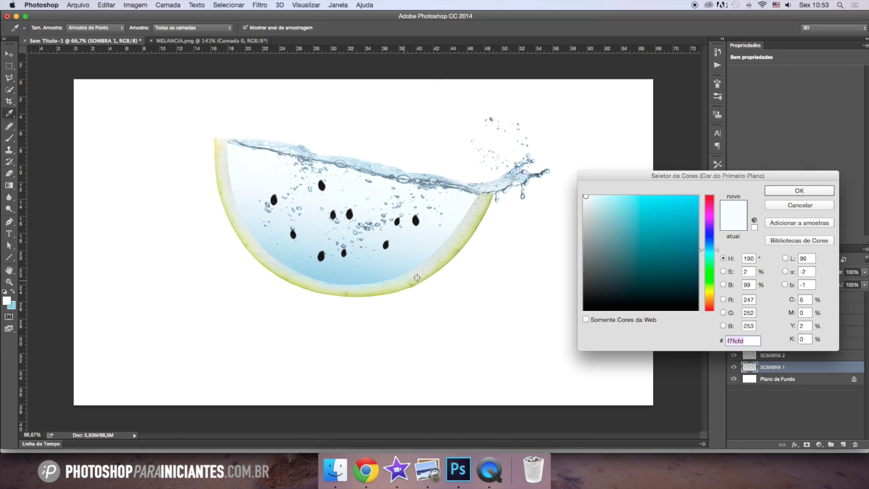
pyautogui.click(585, 309)
pyautogui.click(801, 191)
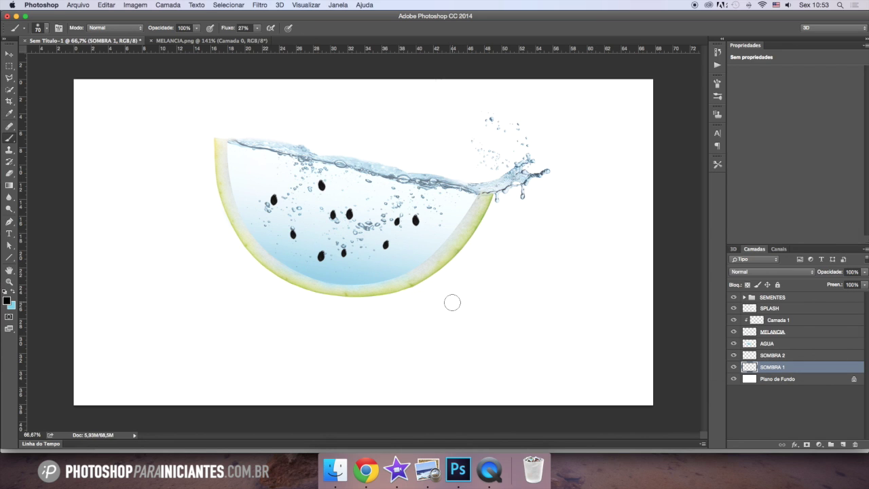
pyautogui.press(']')
pyautogui.press(']')
pyautogui.press(']')
pyautogui.press(']')
pyautogui.moveTo(257, 28)
pyautogui.mouseDown()
pyautogui.moveTo(255, 37)
pyautogui.moveTo(267, 39)
pyautogui.mouseUp()
pyautogui.moveTo(221, 284); pyautogui.dragTo(475, 284)
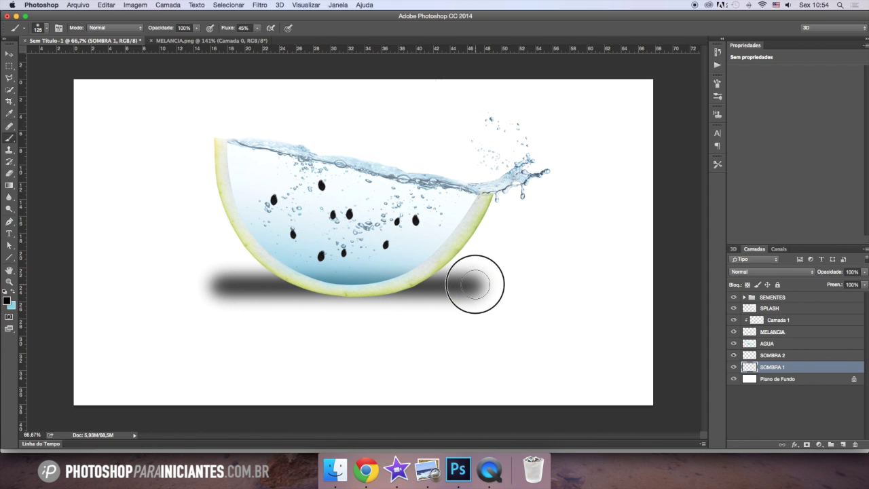
pyautogui.moveTo(476, 284); pyautogui.dragTo(475, 285)
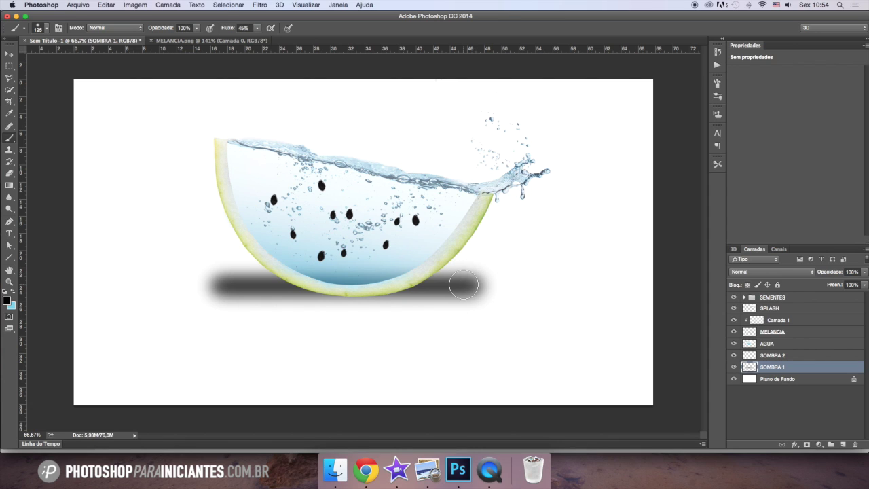
# Step: Paint a shorter black stroke directly under the slice on SOMBRA 2 and set that layer's opacity to 32%
pyautogui.click(775, 356)
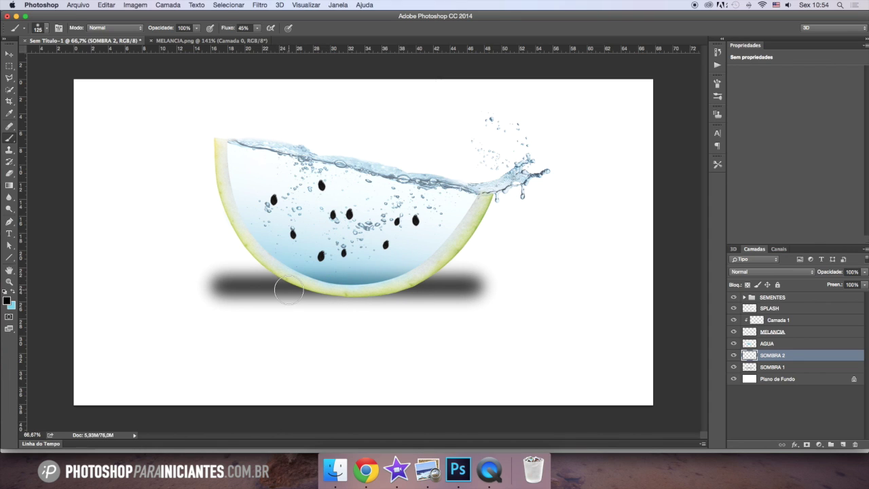
pyautogui.moveTo(284, 292); pyautogui.dragTo(426, 290)
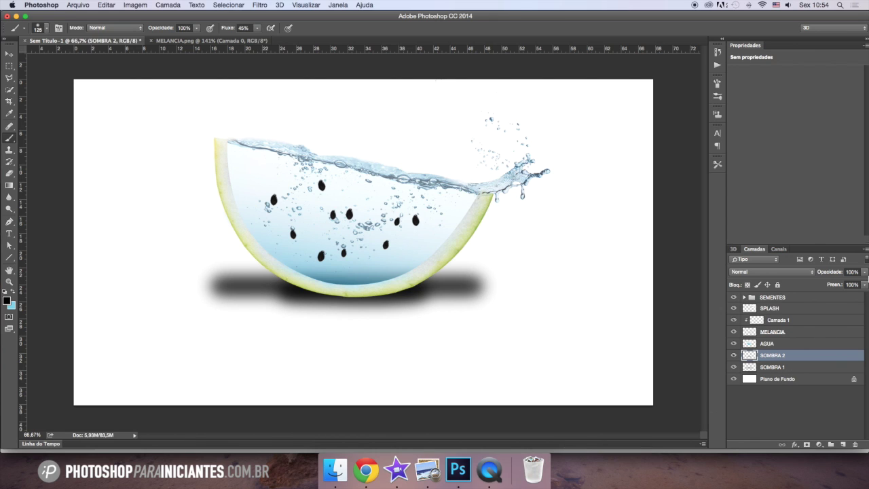
pyautogui.click(865, 272)
pyautogui.moveTo(845, 285); pyautogui.dragTo(833, 284)
# Step: Set the opacity of the SOMBRA 1 layer to 20%
pyautogui.click(800, 371)
pyautogui.click(865, 273)
pyautogui.moveTo(835, 283); pyautogui.dragTo(828, 283)
pyautogui.moveTo(828, 284); pyautogui.dragTo(830, 284)
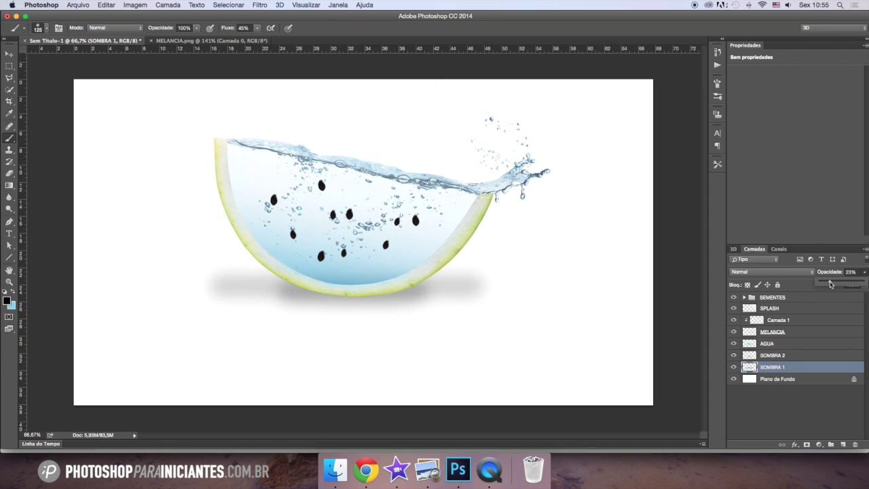
# Step: Erase the upper edge of the SOMBRA 1 shadow on both sides of the slice with a 312 px Eraser at 0% hardness
pyautogui.click(797, 356)
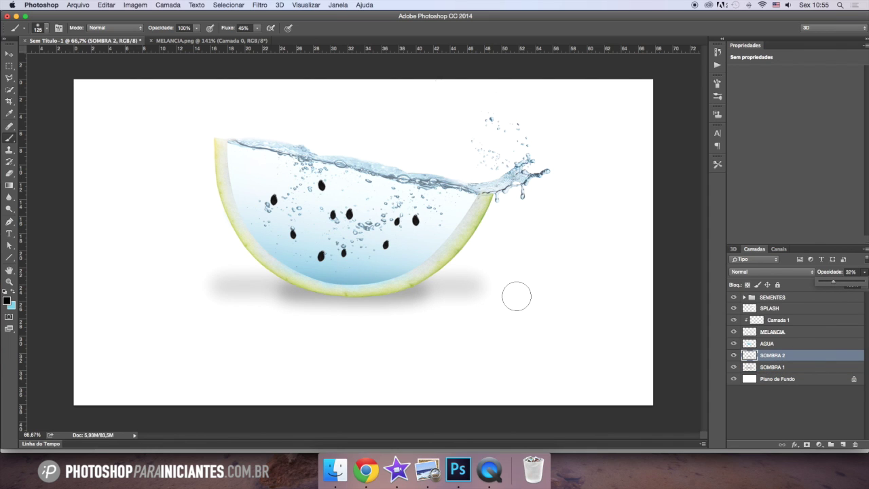
pyautogui.click(10, 175)
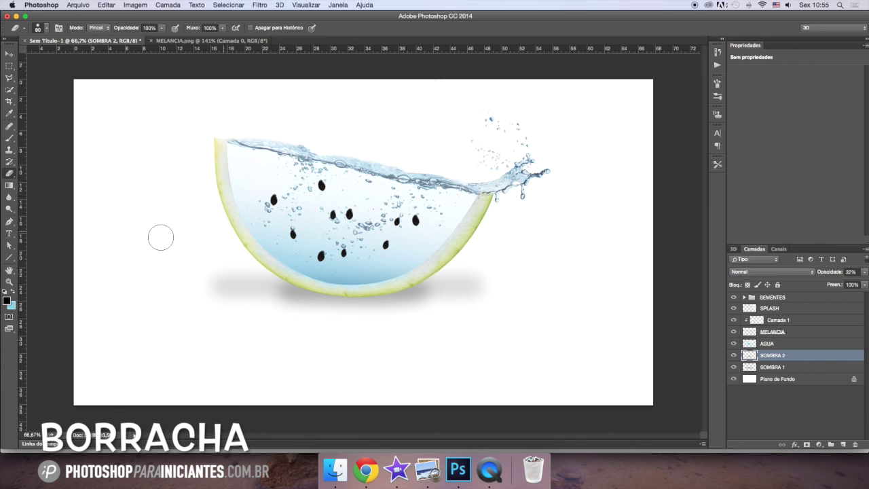
pyautogui.rightClick(522, 236)
pyautogui.moveTo(596, 253)
pyautogui.mouseDown()
pyautogui.moveTo(621, 256)
pyautogui.moveTo(569, 278)
pyautogui.mouseUp()
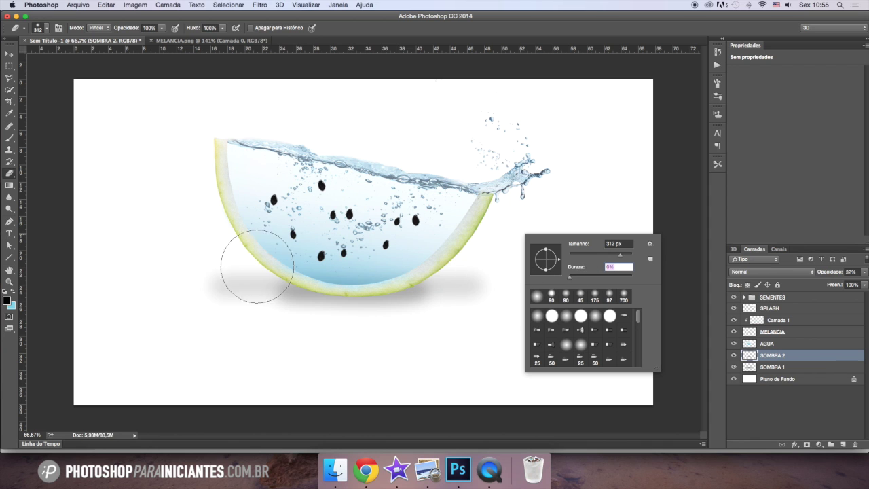
pyautogui.click(773, 367)
pyautogui.moveTo(184, 231)
pyautogui.mouseDown()
pyautogui.moveTo(219, 242)
pyautogui.moveTo(235, 238)
pyautogui.moveTo(225, 230)
pyautogui.moveTo(288, 220)
pyautogui.moveTo(209, 242)
pyautogui.moveTo(250, 239)
pyautogui.mouseUp()
pyautogui.moveTo(449, 226)
pyautogui.mouseDown()
pyautogui.moveTo(431, 229)
pyautogui.moveTo(475, 238)
pyautogui.mouseUp()
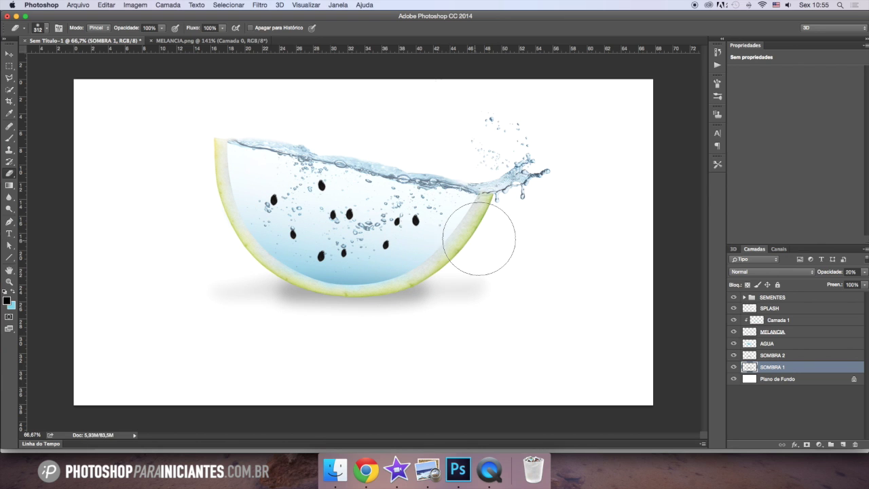
pyautogui.moveTo(531, 245); pyautogui.dragTo(533, 252)
# Step: Erase the lower edge of the SOMBRA 2 shadow beneath the slice with the same soft Eraser
pyautogui.click(801, 355)
pyautogui.moveTo(292, 341)
pyautogui.mouseDown()
pyautogui.moveTo(279, 339)
pyautogui.moveTo(301, 352)
pyautogui.moveTo(435, 343)
pyautogui.moveTo(451, 332)
pyautogui.moveTo(346, 355)
pyautogui.moveTo(287, 343)
pyautogui.moveTo(359, 372)
pyautogui.moveTo(320, 346)
pyautogui.moveTo(446, 364)
pyautogui.moveTo(476, 324)
pyautogui.moveTo(512, 342)
pyautogui.mouseUp()
pyautogui.click(408, 343)
pyautogui.click(771, 366)
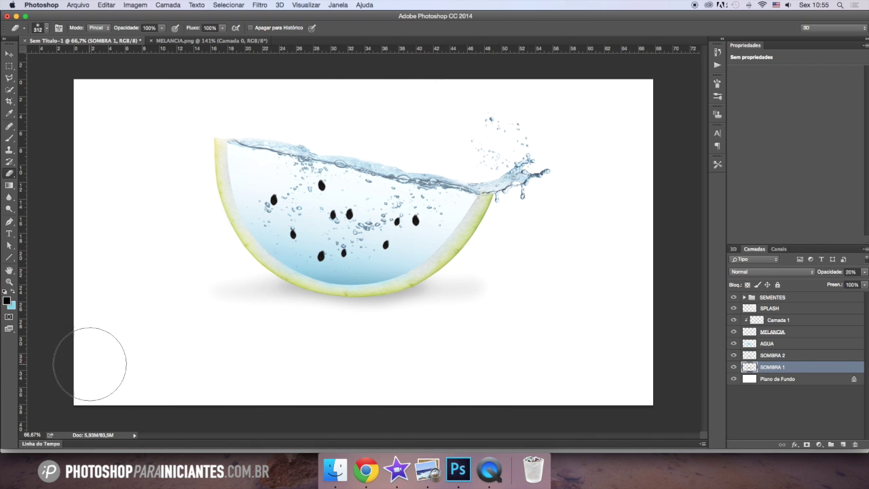
pyautogui.click(5, 66)
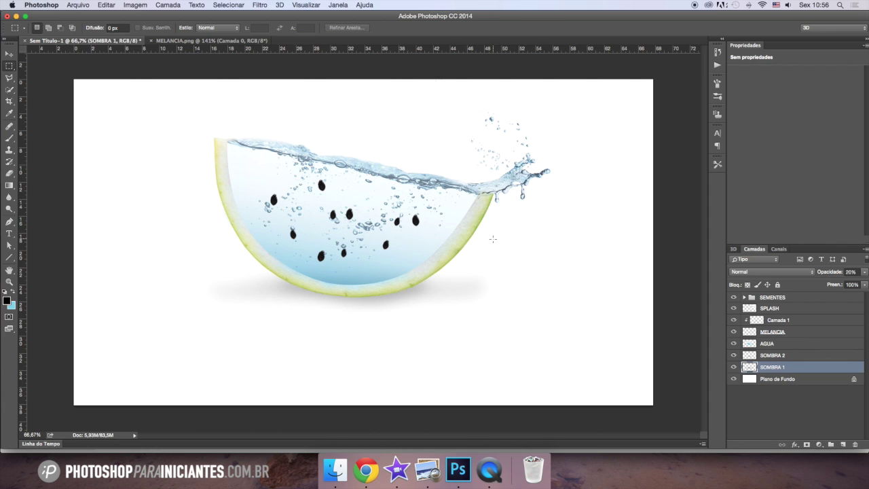
# Step: Group all layers from AGUA up to SEMENTES and name the group MELANCIA
pyautogui.click(767, 345)
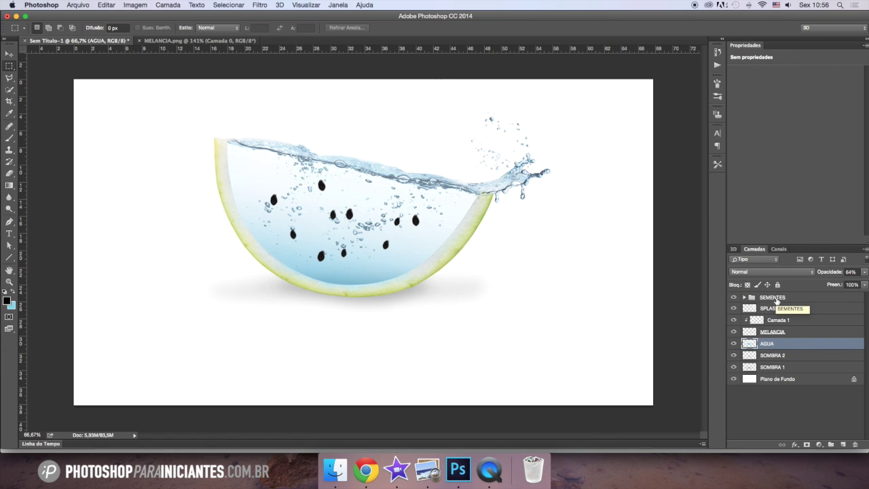
pyautogui.keyDown('shift'); pyautogui.click(777, 300); pyautogui.keyUp('shift')
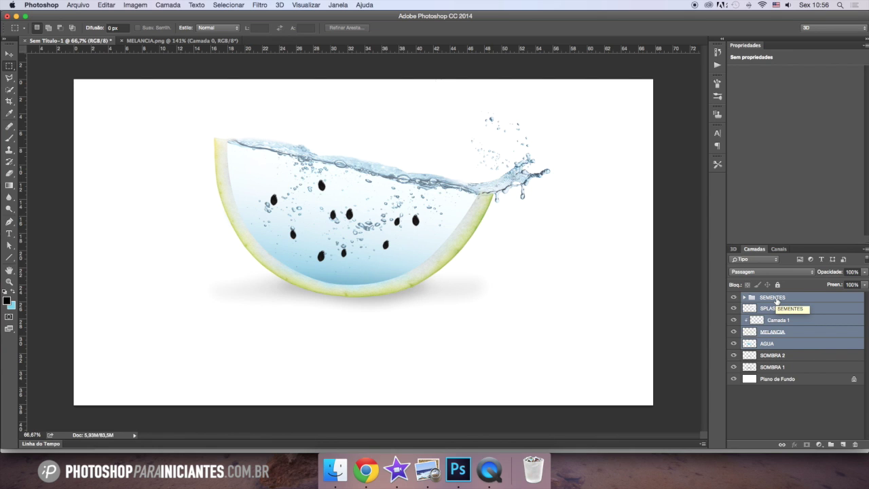
pyautogui.click(832, 446)
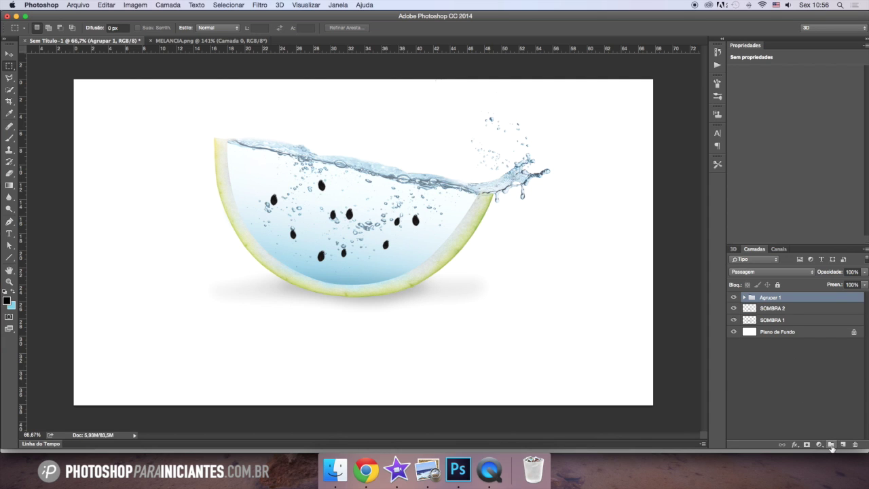
pyautogui.doubleClick(771, 297)
pyautogui.press('Return')
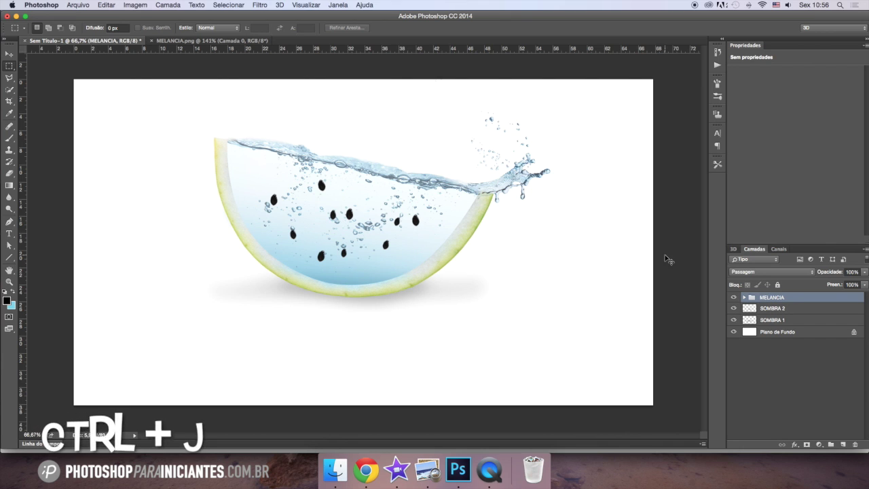
# Step: Duplicate the MELANCIA group, flip the copy vertically and move it down so it meets the base of the original slice
pyautogui.hotkey('ctrl', 'j')
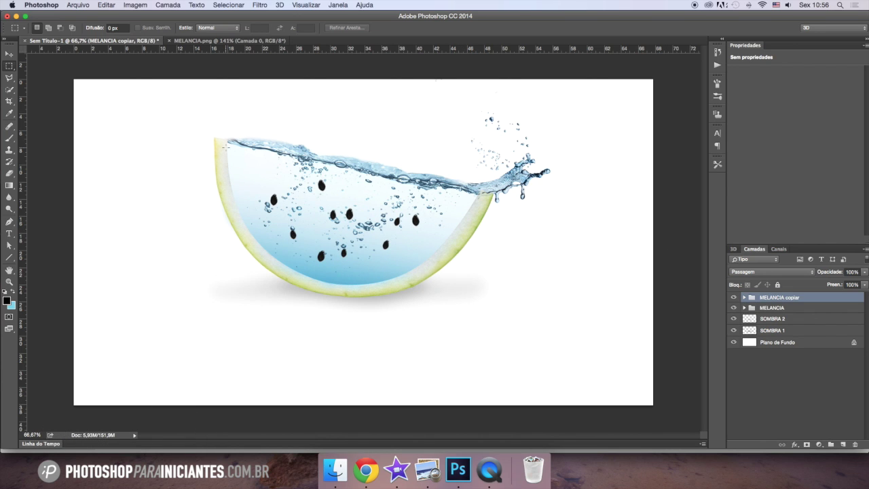
pyautogui.click(107, 5)
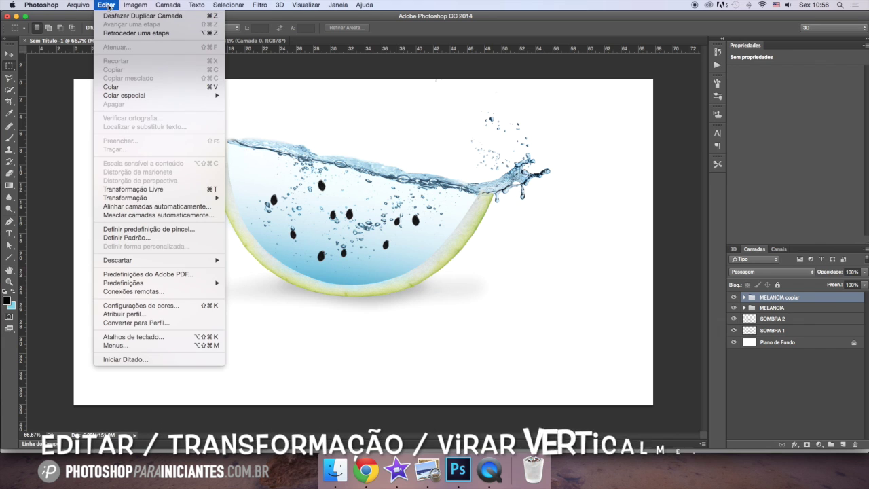
pyautogui.moveTo(172, 197)
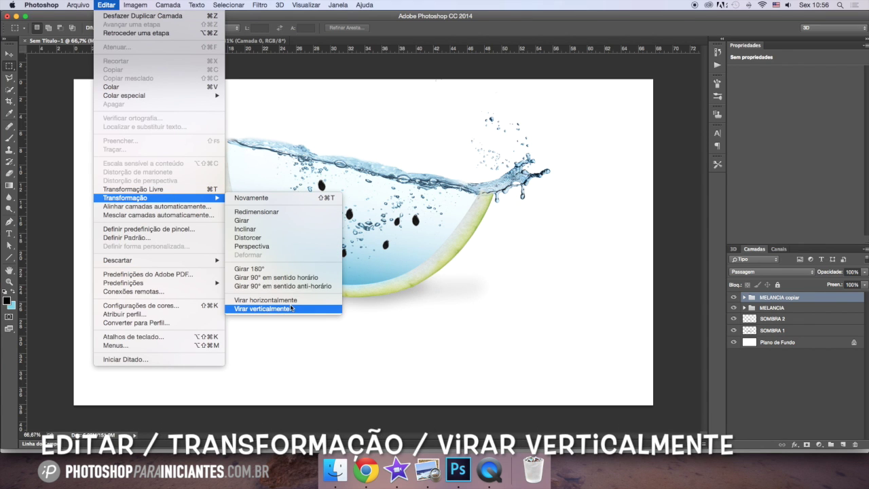
pyautogui.click(291, 309)
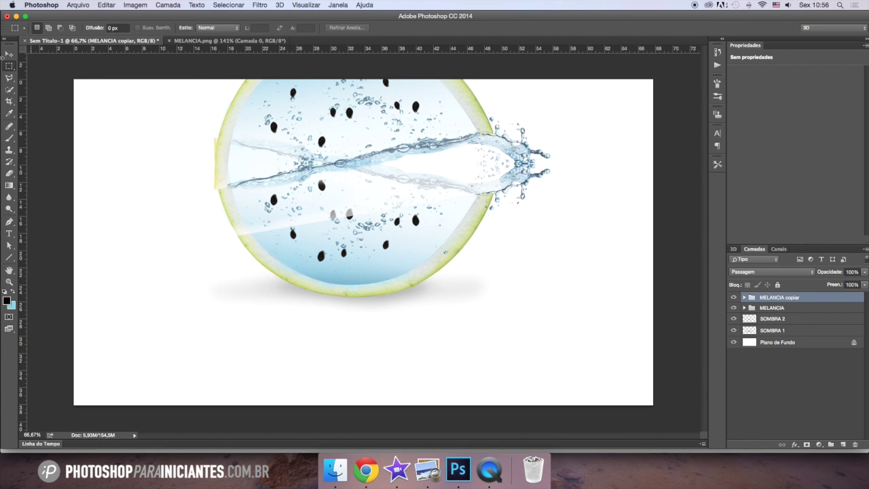
pyautogui.click(8, 55)
pyautogui.moveTo(374, 100); pyautogui.dragTo(388, 364)
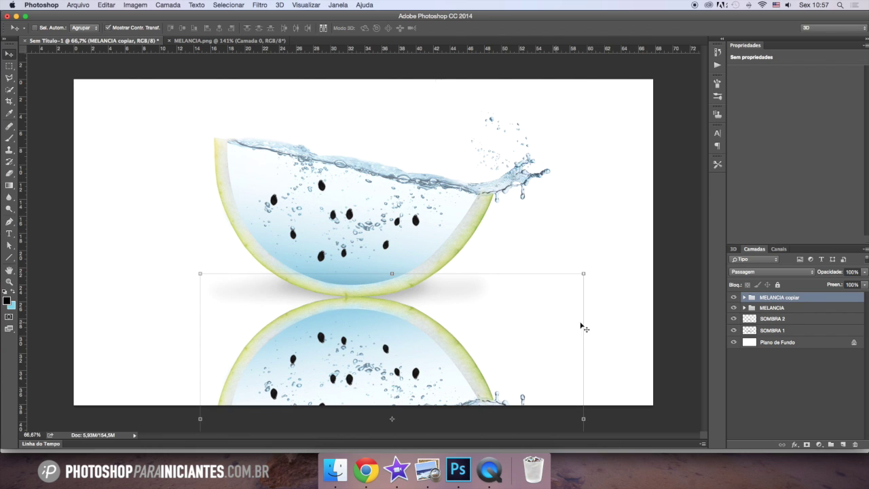
# Step: Convert the MELANCIA copiar group into a smart object and rasterize it into a single layer
pyautogui.rightClick(799, 300)
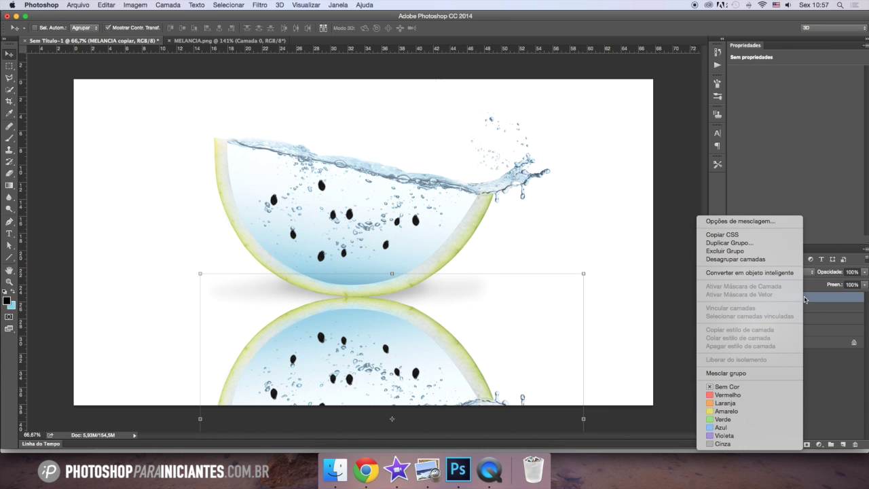
pyautogui.click(759, 273)
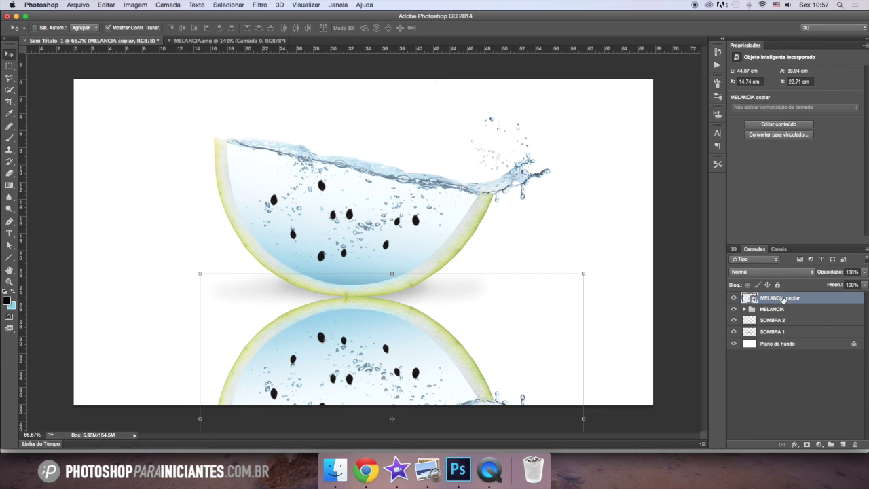
pyautogui.rightClick(784, 300)
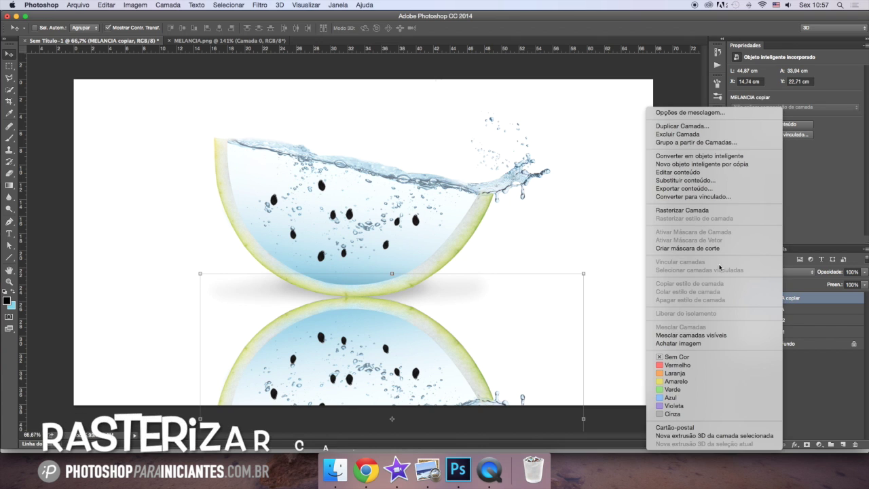
pyautogui.click(684, 211)
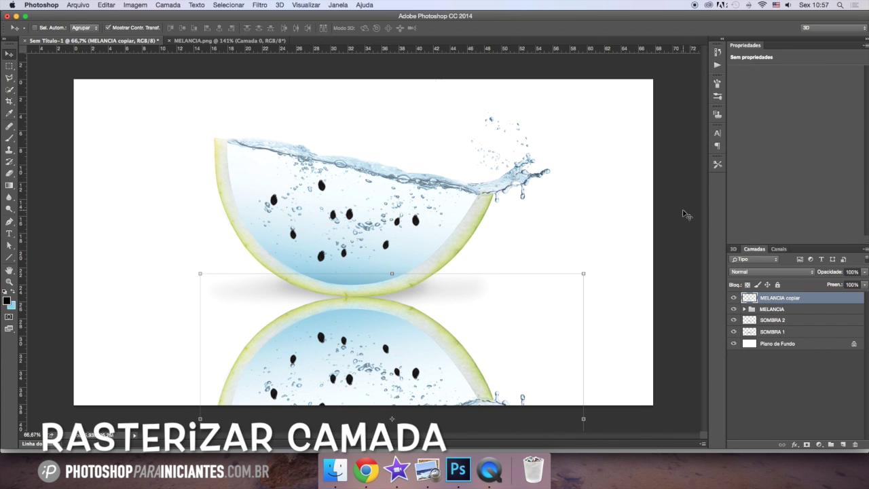
# Step: Add a layer mask to MELANCIA copiar and fade the reflection out downward with a linear black-to-white gradient
pyautogui.click(807, 445)
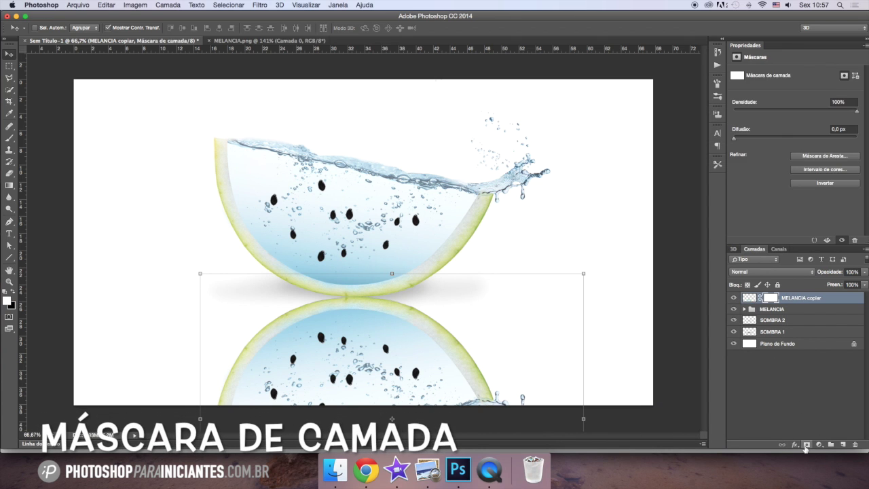
pyautogui.click(9, 185)
pyautogui.click(75, 179)
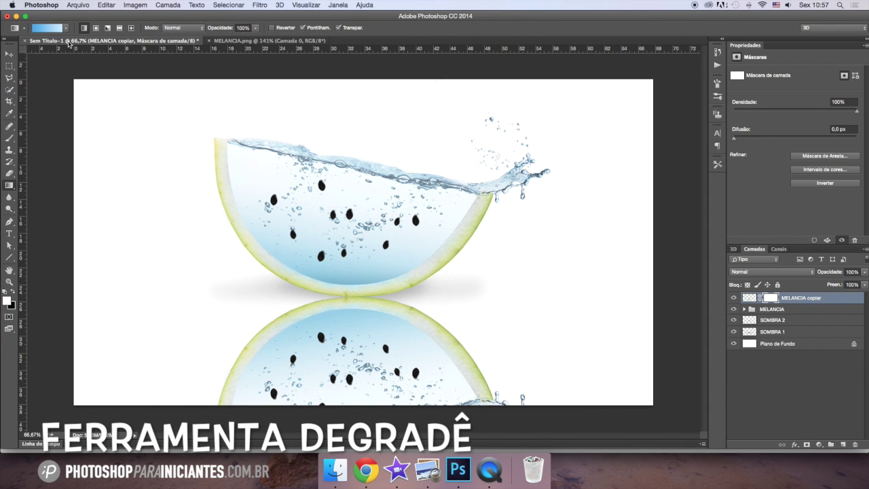
pyautogui.click(46, 29)
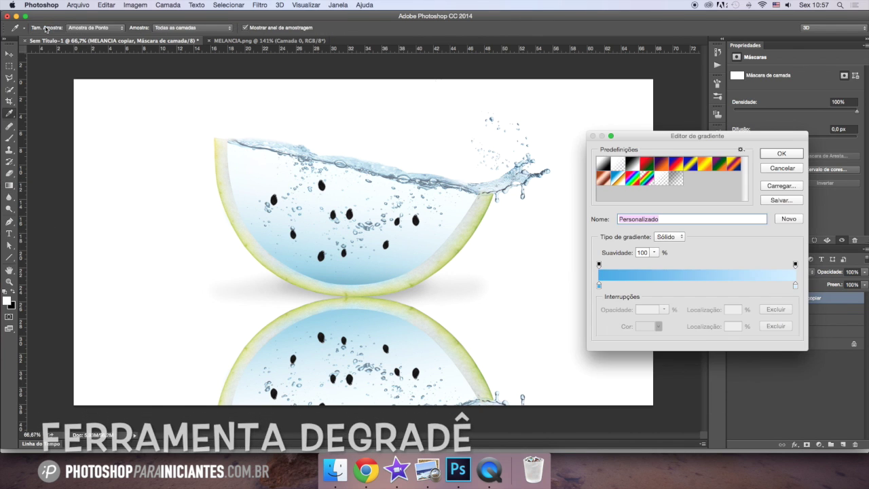
pyautogui.click(604, 169)
pyautogui.click(796, 155)
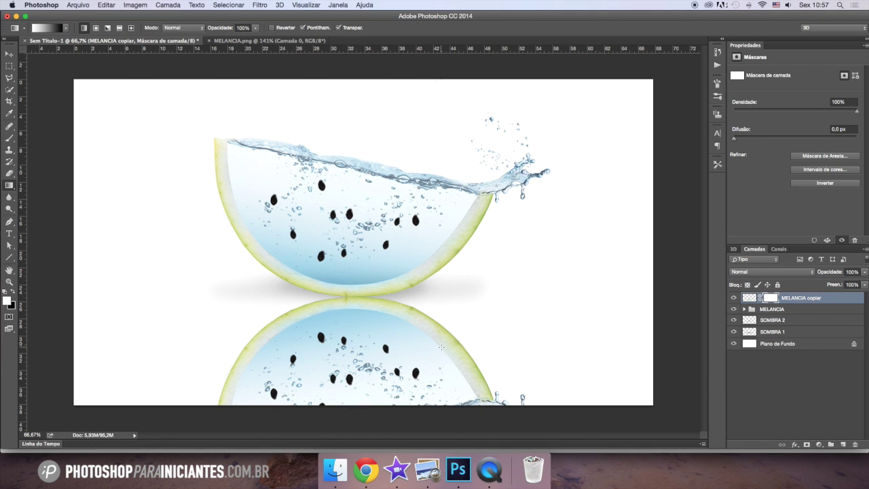
pyautogui.moveTo(347, 308); pyautogui.dragTo(352, 373)
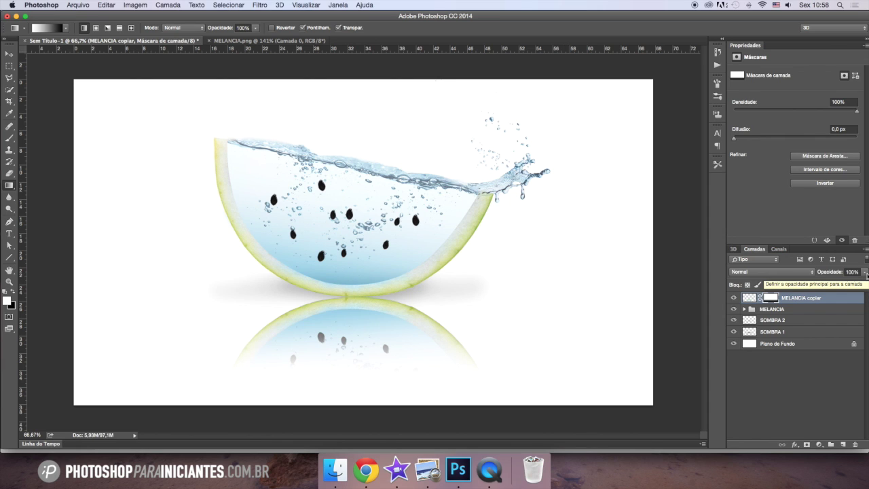
# Step: Set the opacity of the MELANCIA copiar reflection layer to 20%
pyautogui.click(865, 272)
pyautogui.moveTo(863, 282); pyautogui.dragTo(834, 286)
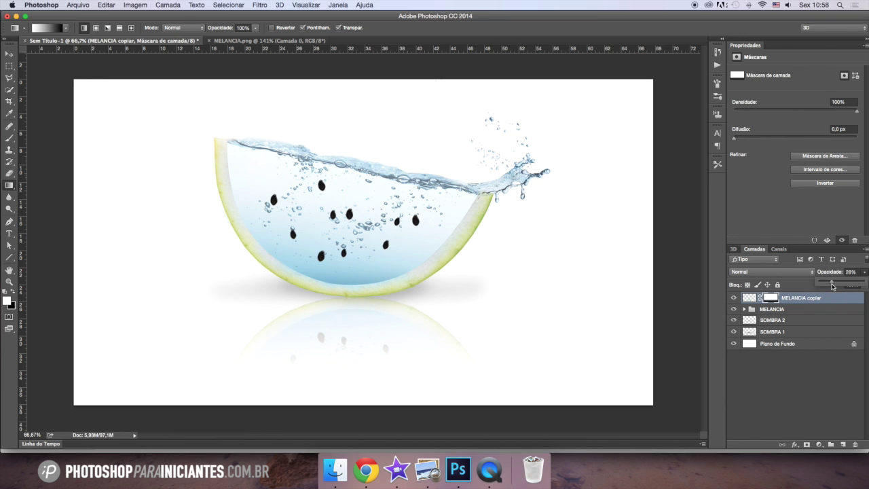
pyautogui.click(9, 282)
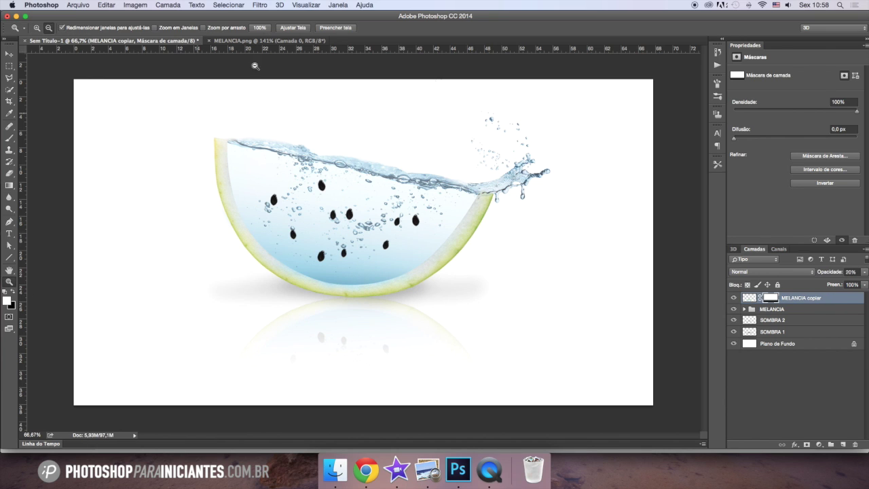
pyautogui.click(291, 28)
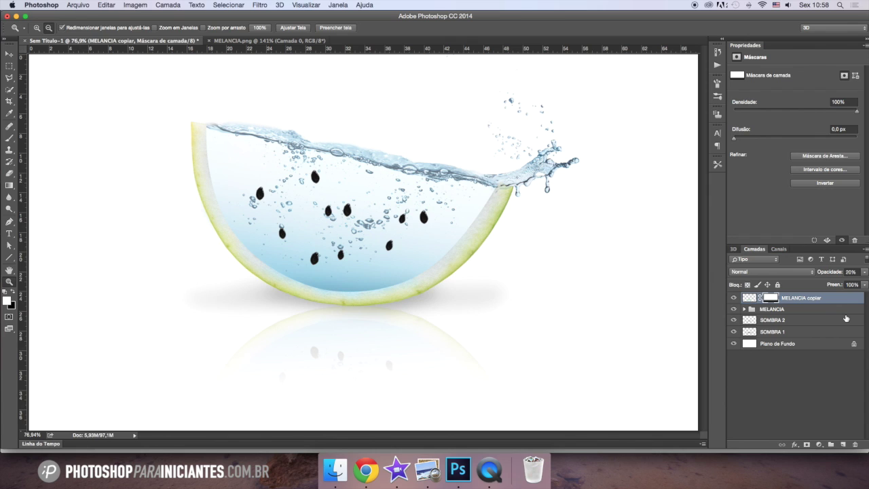